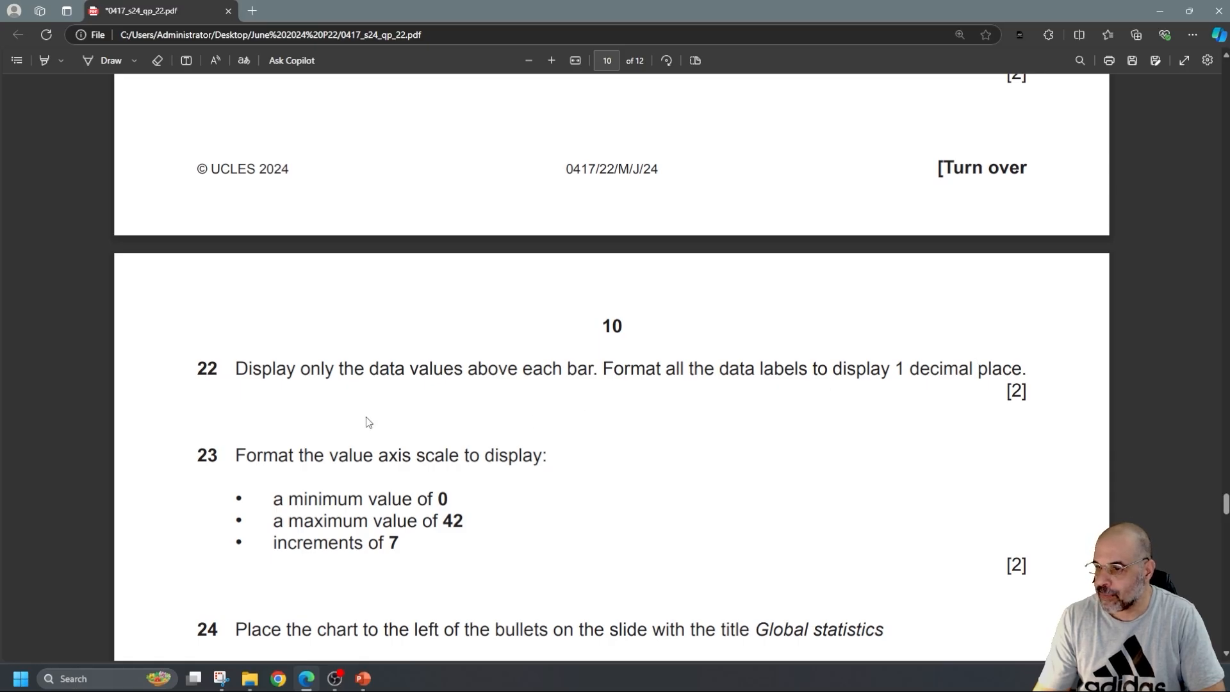
Read exam questions 20 to 26 on the chart requirements, presenter notes and printing of the presentation.
scroll(405, 420, "down", 1)
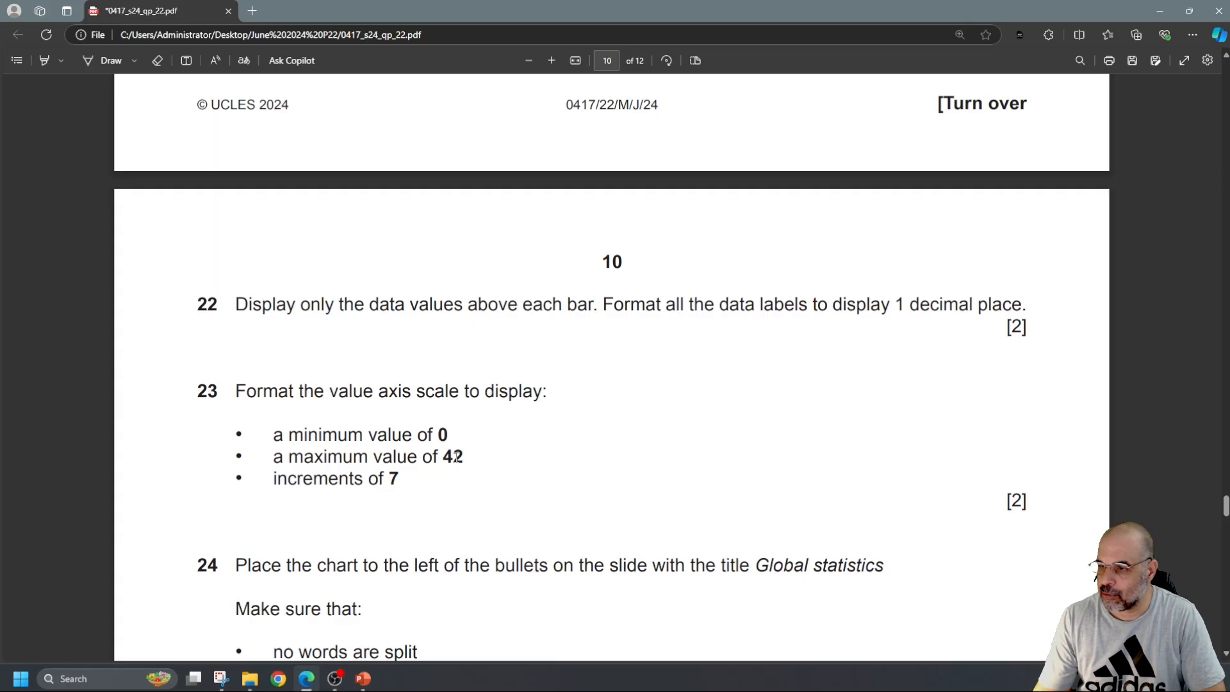
scroll(449, 470, "down", 3)
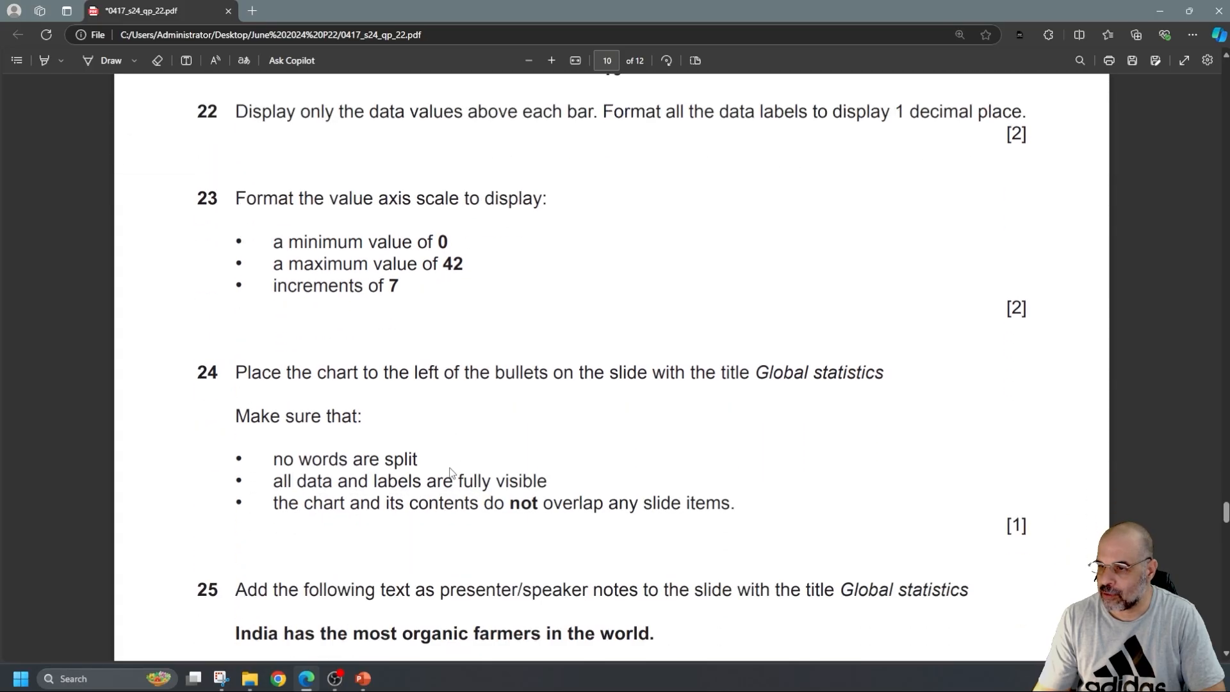
scroll(450, 467, "down", 5)
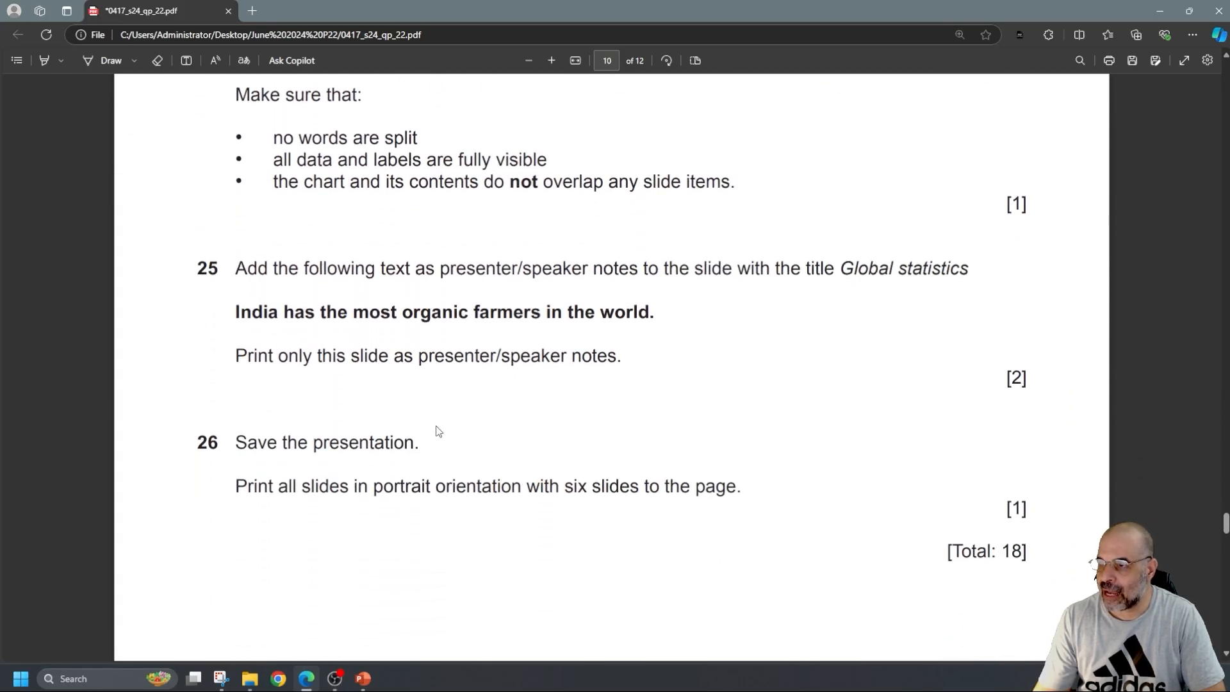
scroll(439, 431, "up", 2)
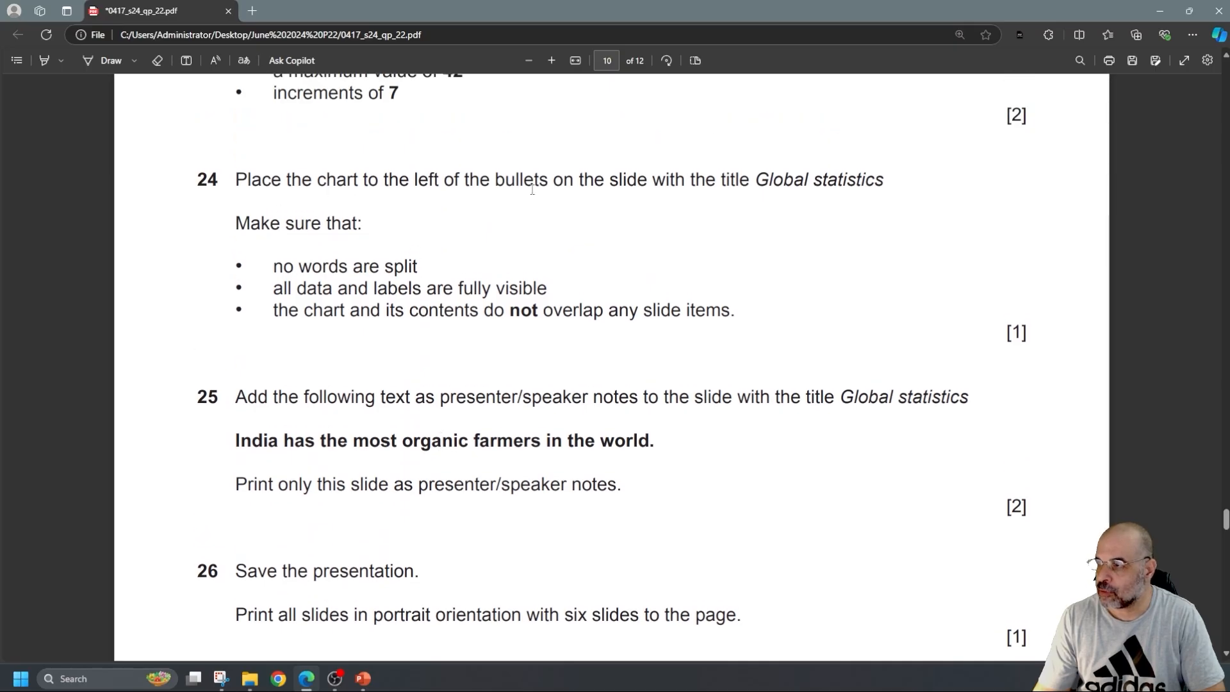
scroll(493, 356, "down", 7)
scroll(490, 356, "up", 10)
scroll(487, 360, "up", 5)
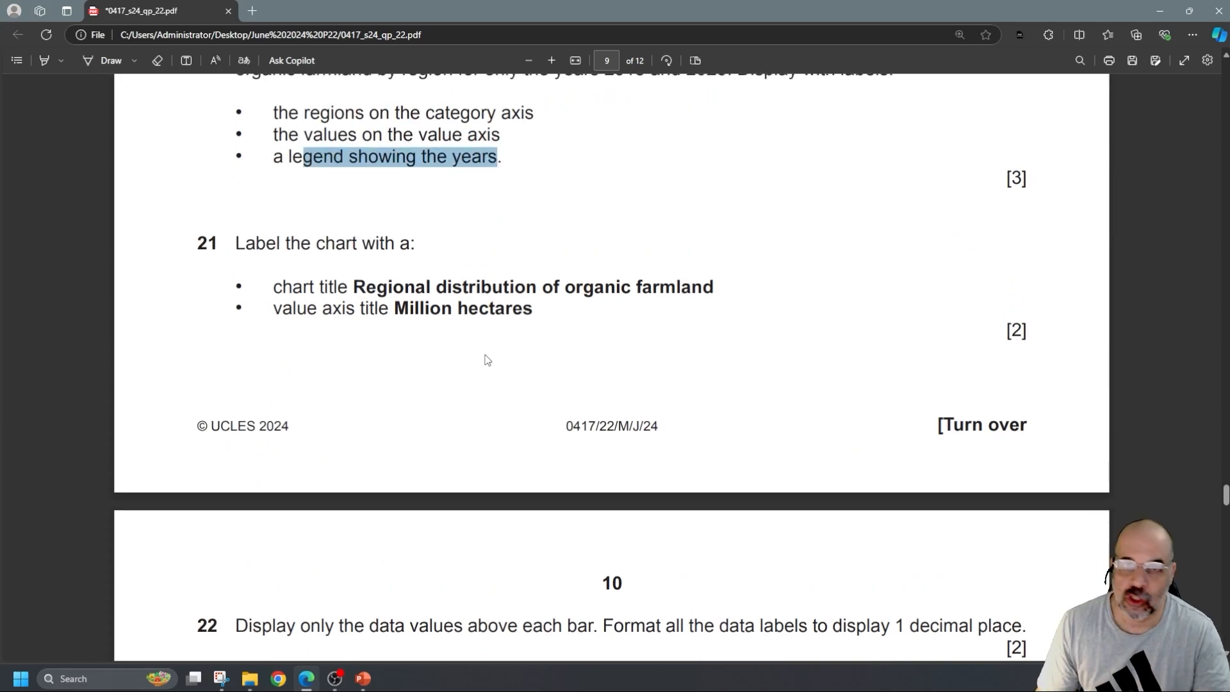
scroll(55, 298, "up", 2)
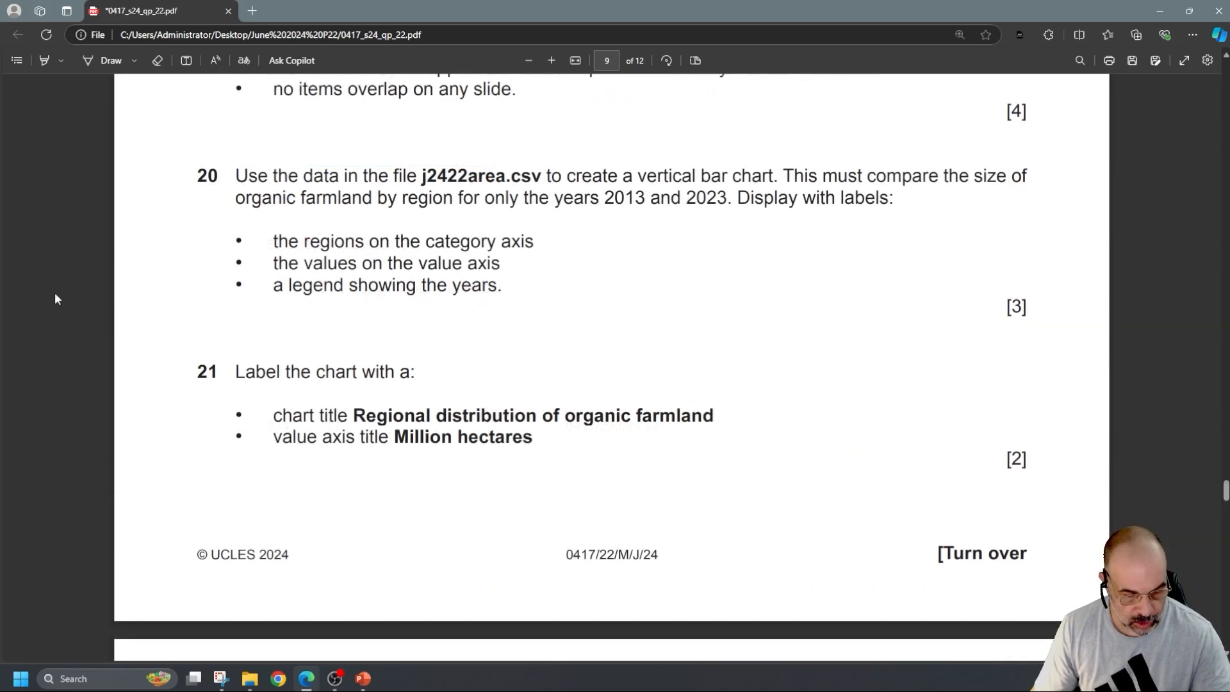
Open j2422area.csv from the June 2024 P22 folder in Excel and enlarge the sheet view.
key("alt+Tab")
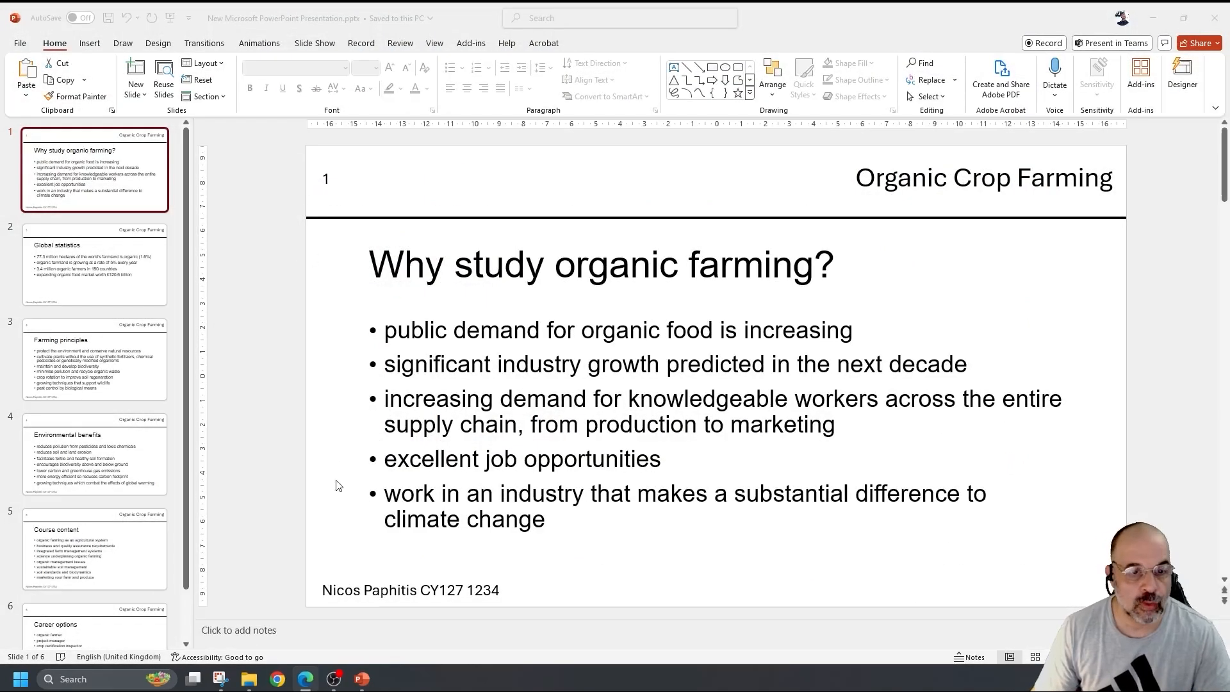
mouse_move(248, 683)
left_click(315, 638)
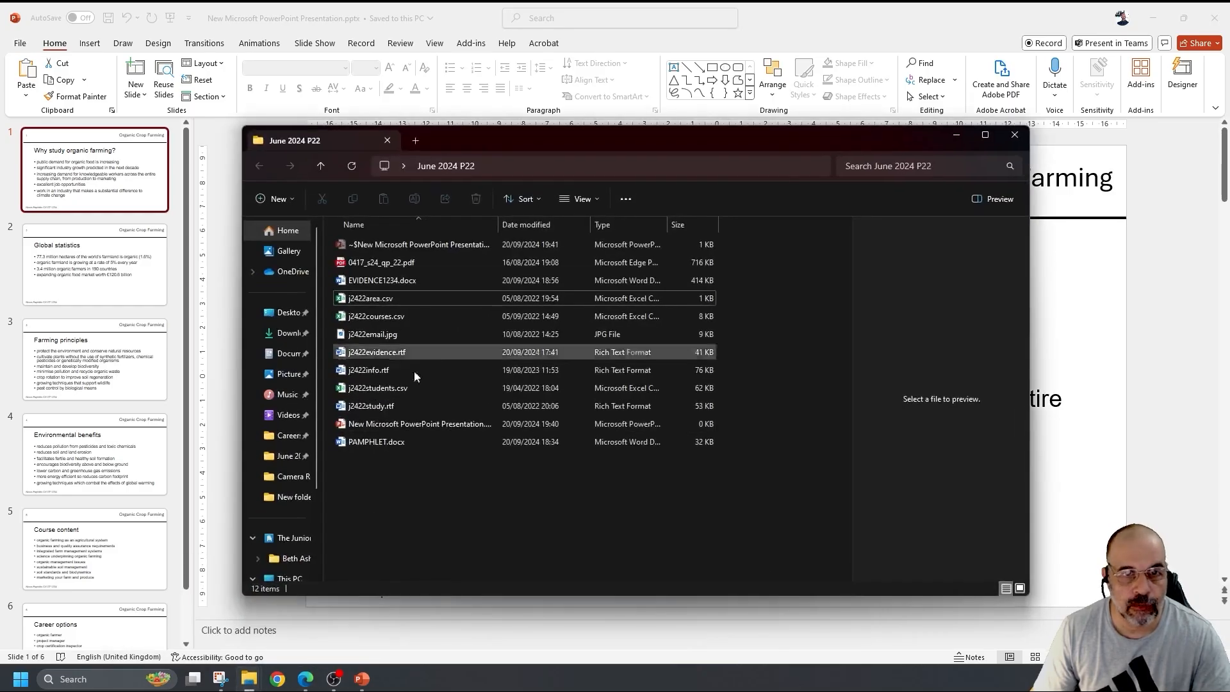
double_click(382, 297)
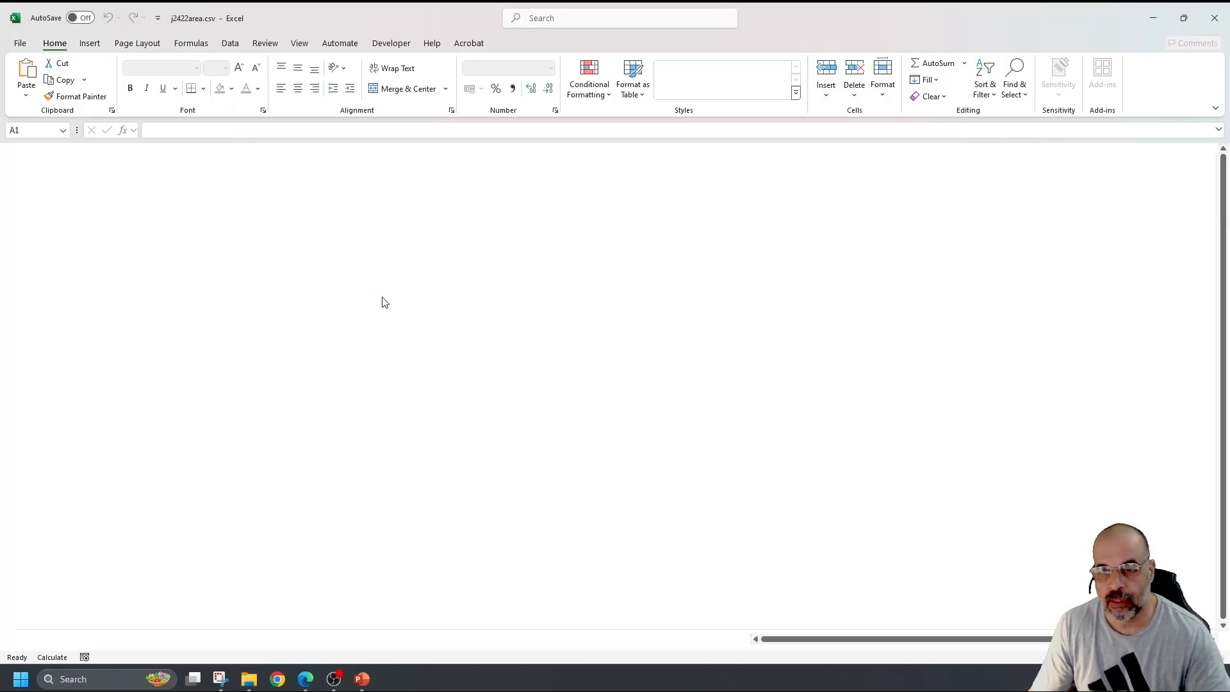
left_click(420, 302)
scroll(423, 311, "up", 6)
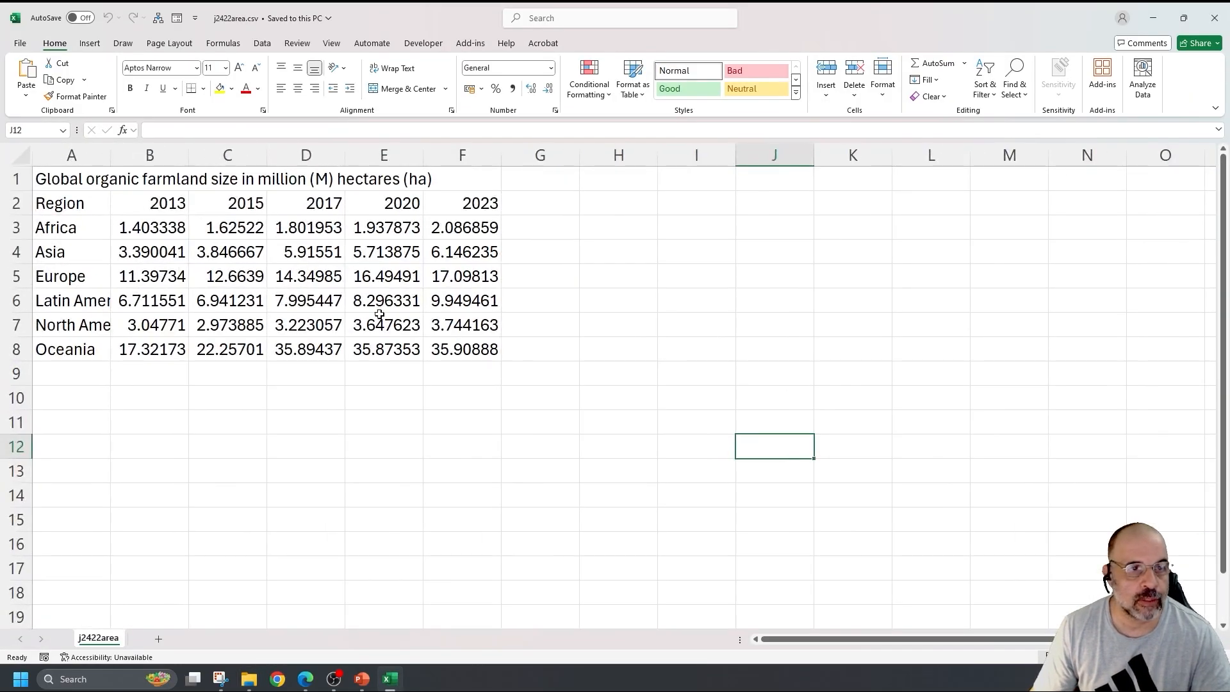
Autofit columns A to F to their contents, and narrow column A to just over the region names' width.
left_click_drag(74, 155, 425, 158)
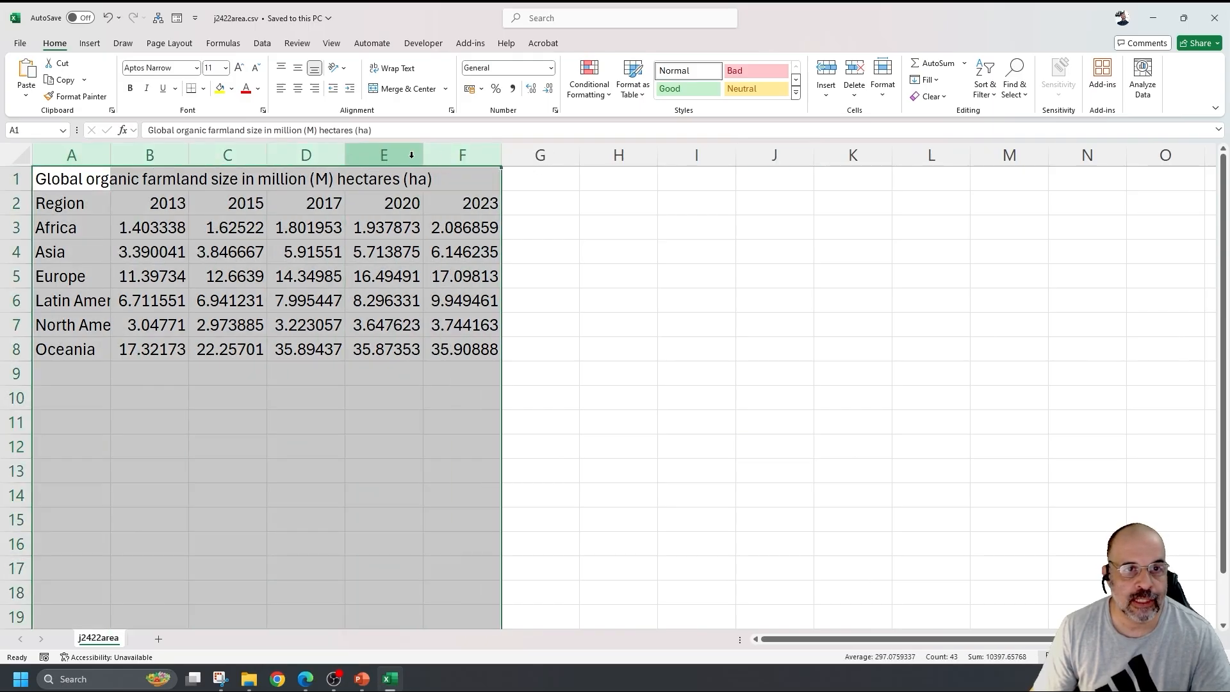
double_click(424, 158)
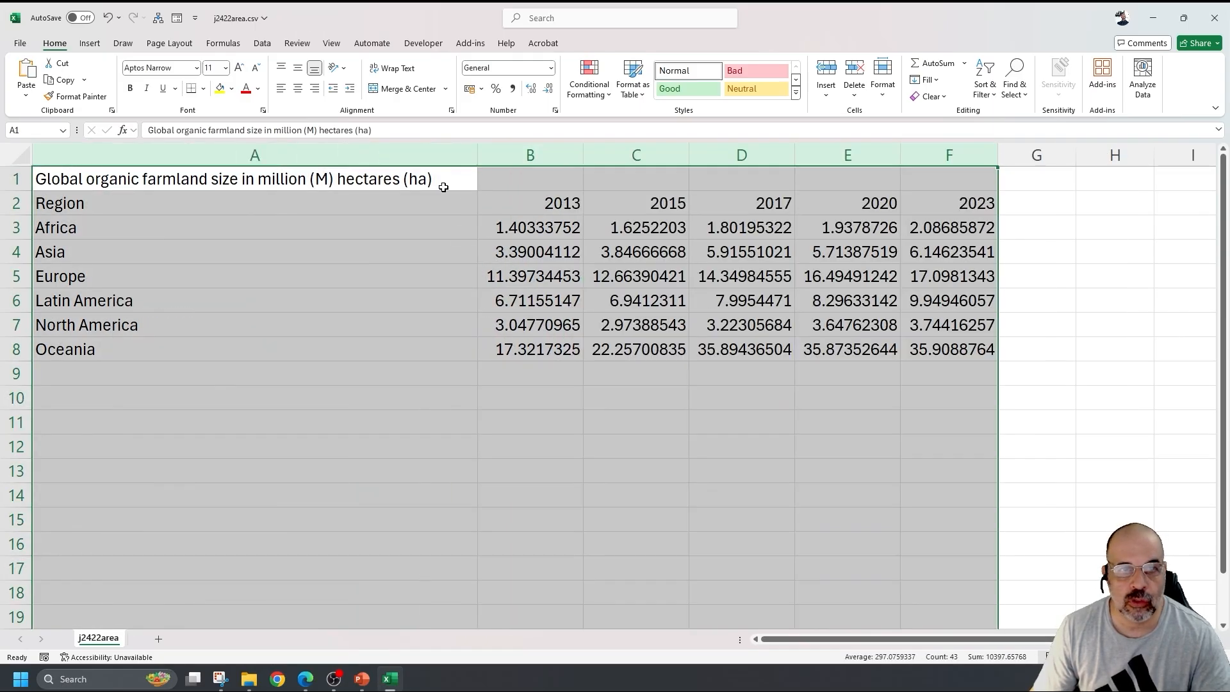
mouse_move(477, 156)
left_mouse_down()
mouse_move(406, 157)
mouse_move(462, 158)
left_mouse_up()
left_click(491, 155)
key("ctrl+z")
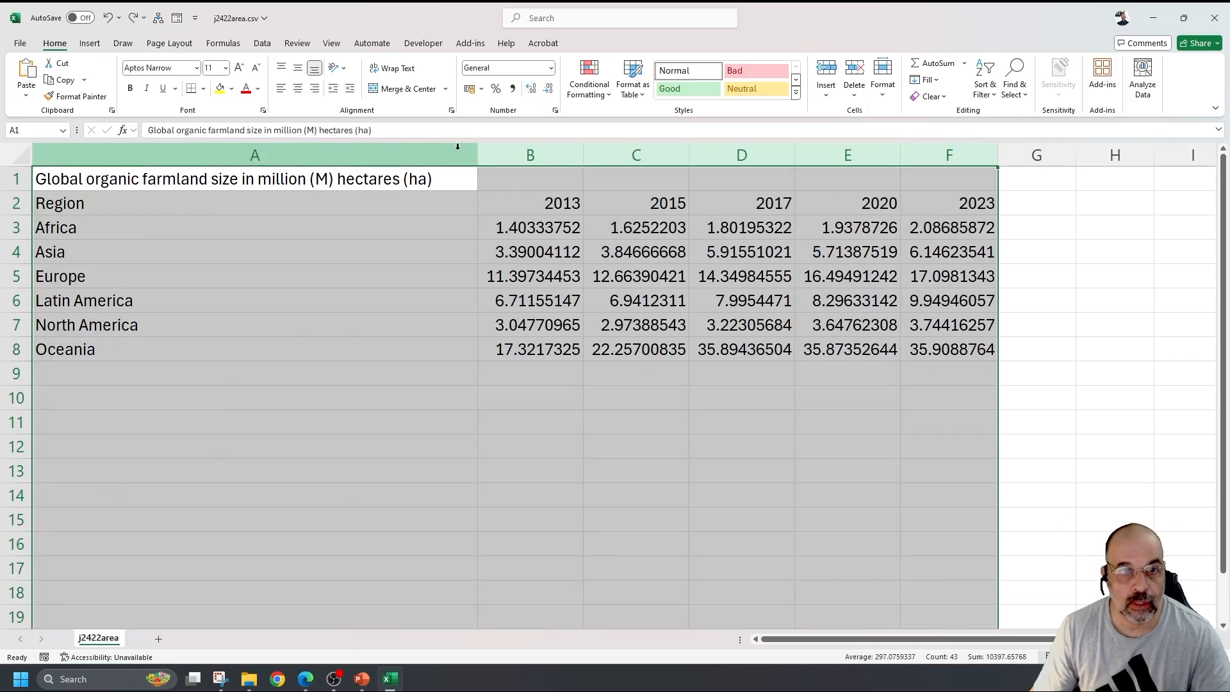
left_click(443, 145)
left_click_drag(477, 156, 239, 156)
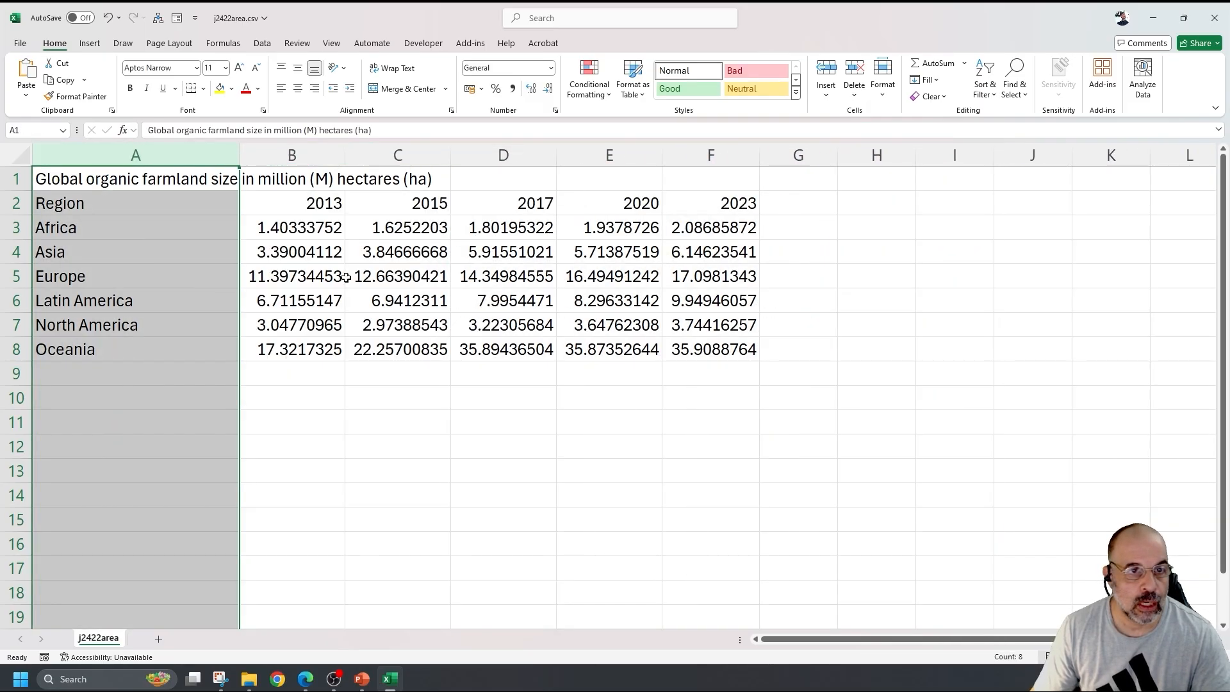
left_click(393, 405)
scroll(448, 358, "down", 2, "ctrl")
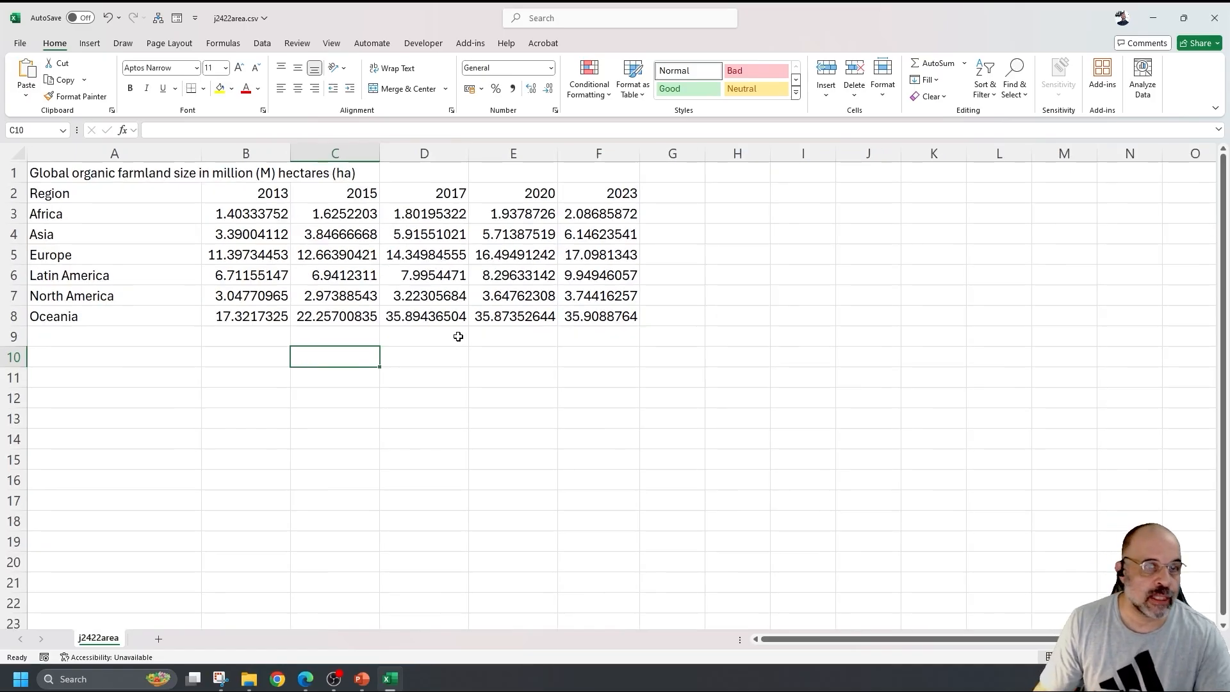
Examine the Region heading, the region names and the year headings of the farmland table.
left_click(100, 194)
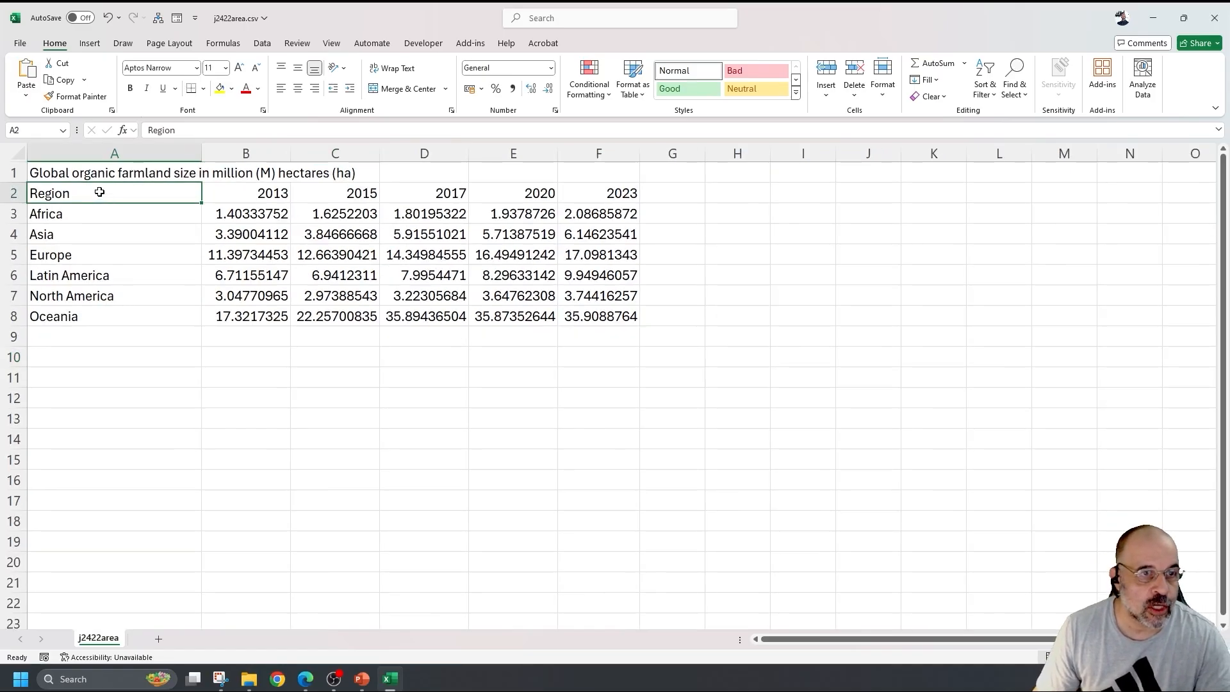
left_click_drag(95, 215, 99, 318)
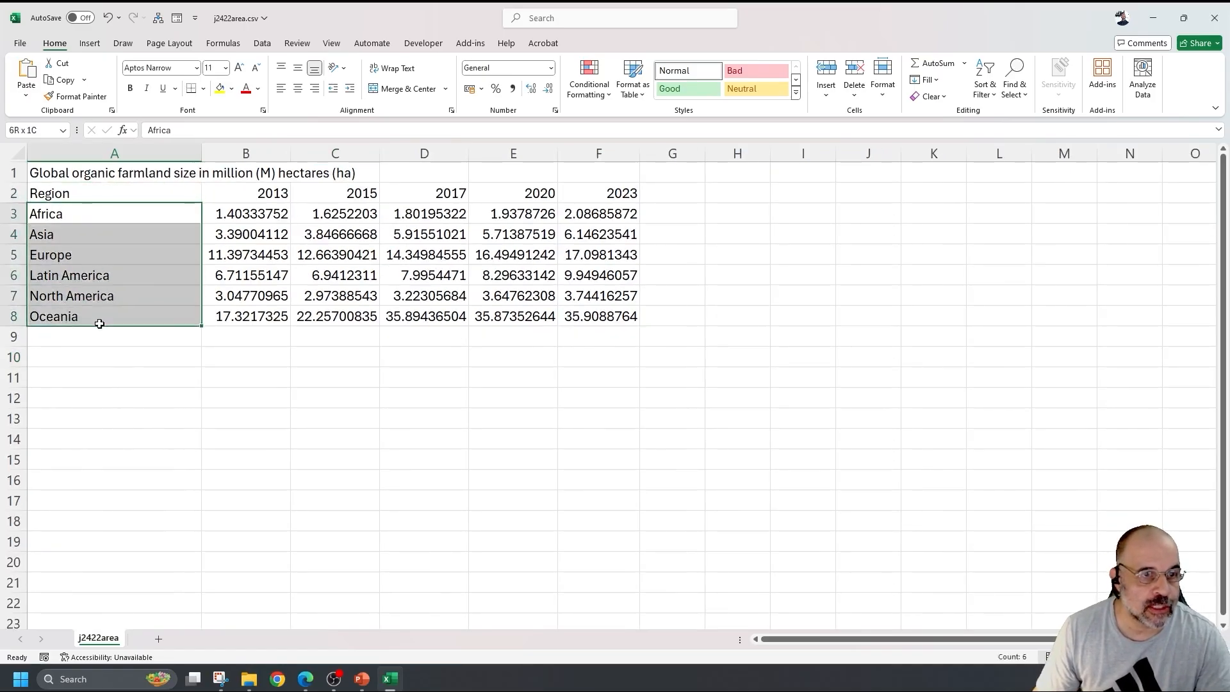
left_click(128, 193)
left_click_drag(248, 193, 590, 193)
left_click_drag(599, 357, 506, 357)
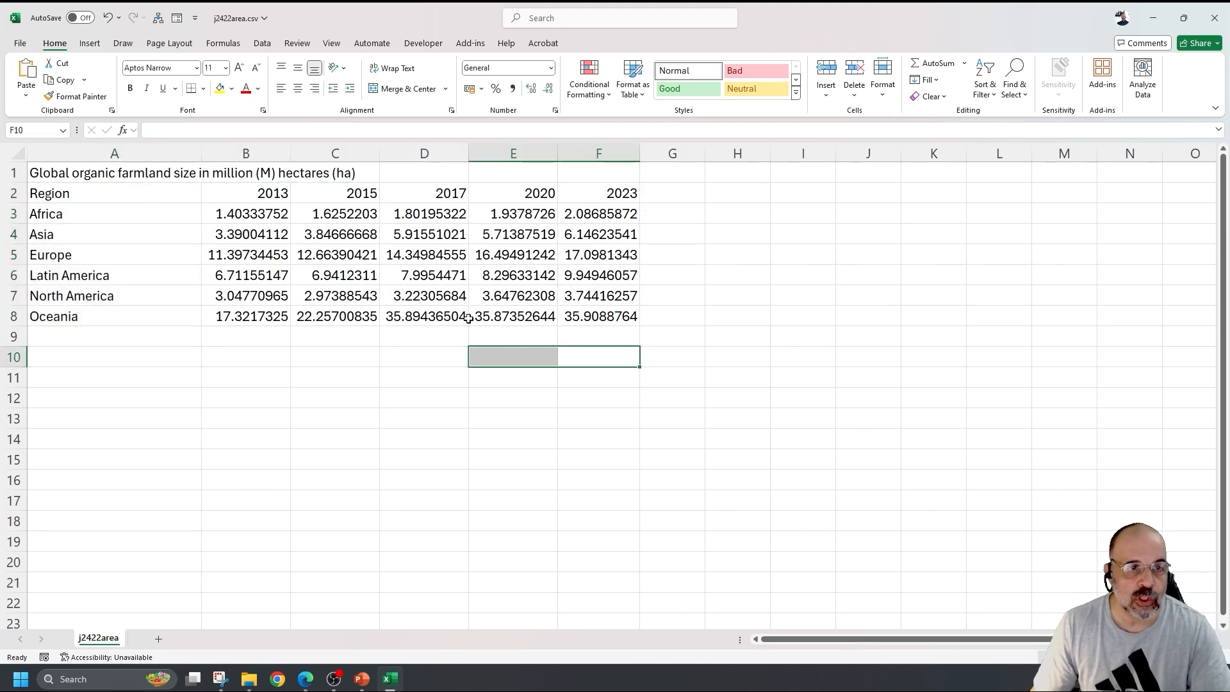
Try a clustered column chart from A2:F8 with the Region heading included, and delete it.
left_click_drag(138, 186, 600, 316)
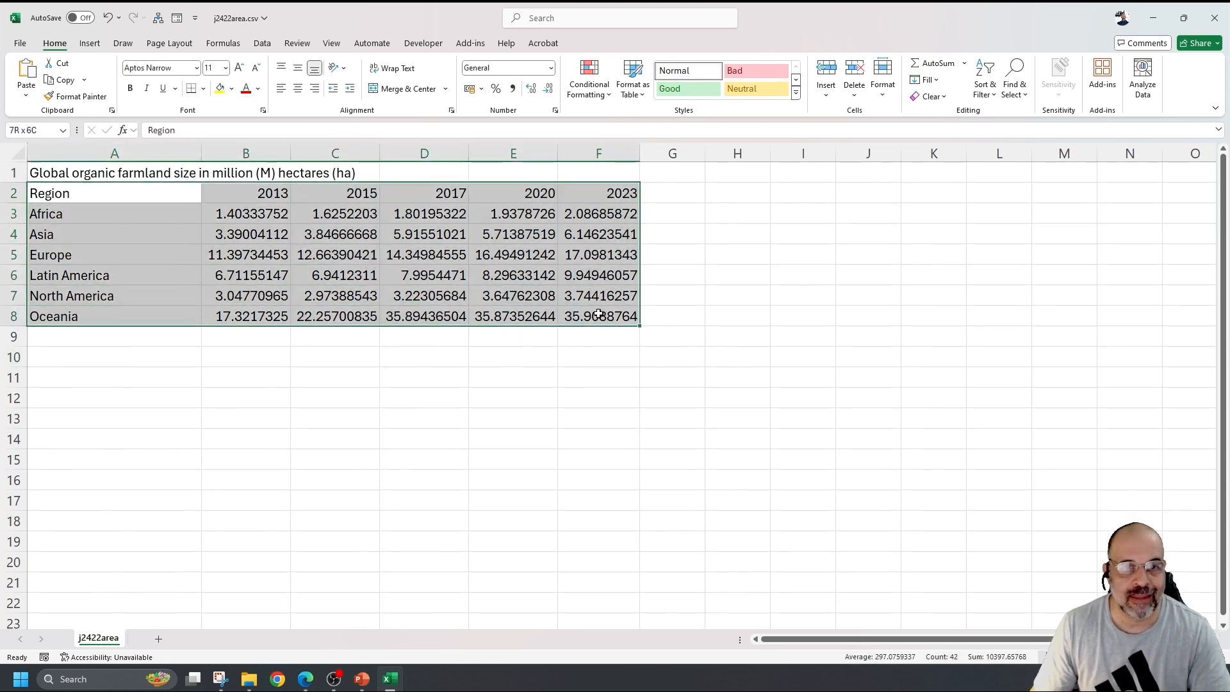
left_click(90, 43)
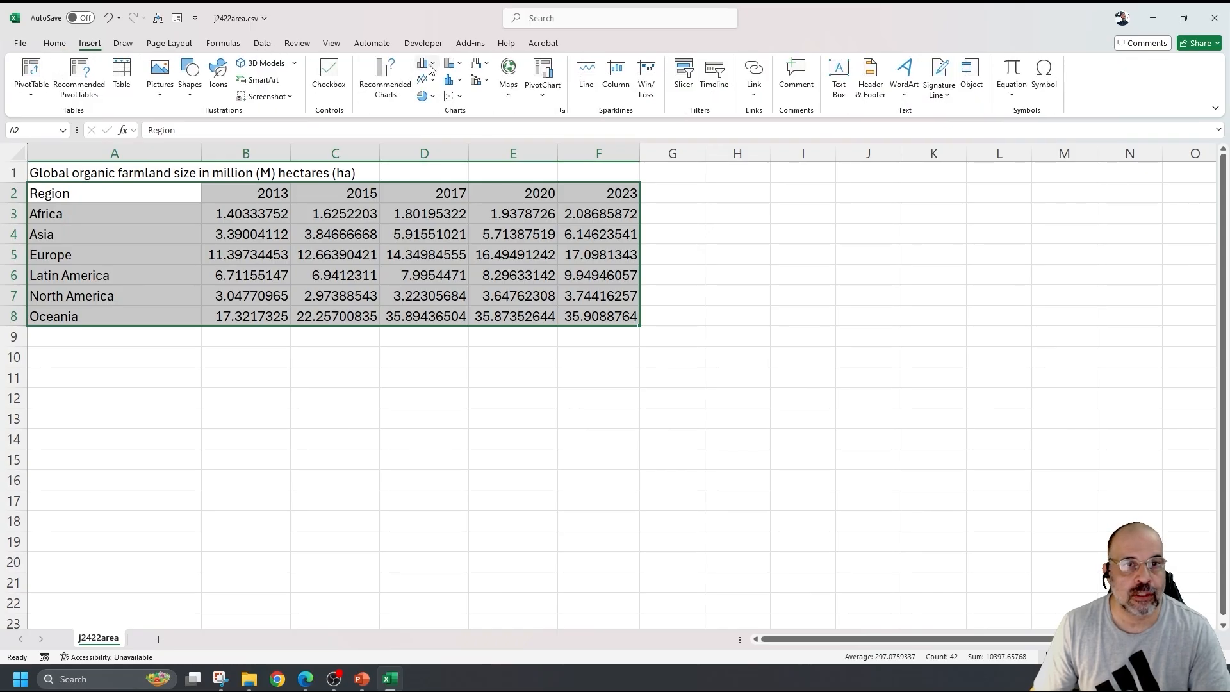
left_click(426, 63)
left_click(433, 109)
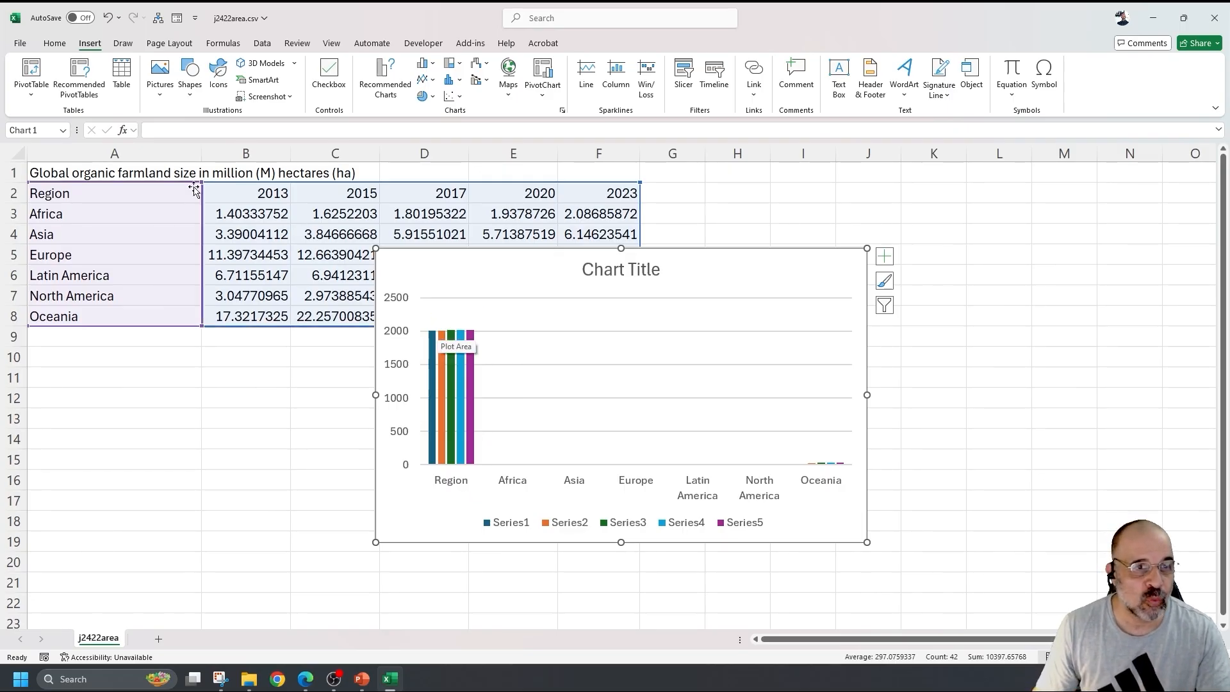
left_click(853, 264)
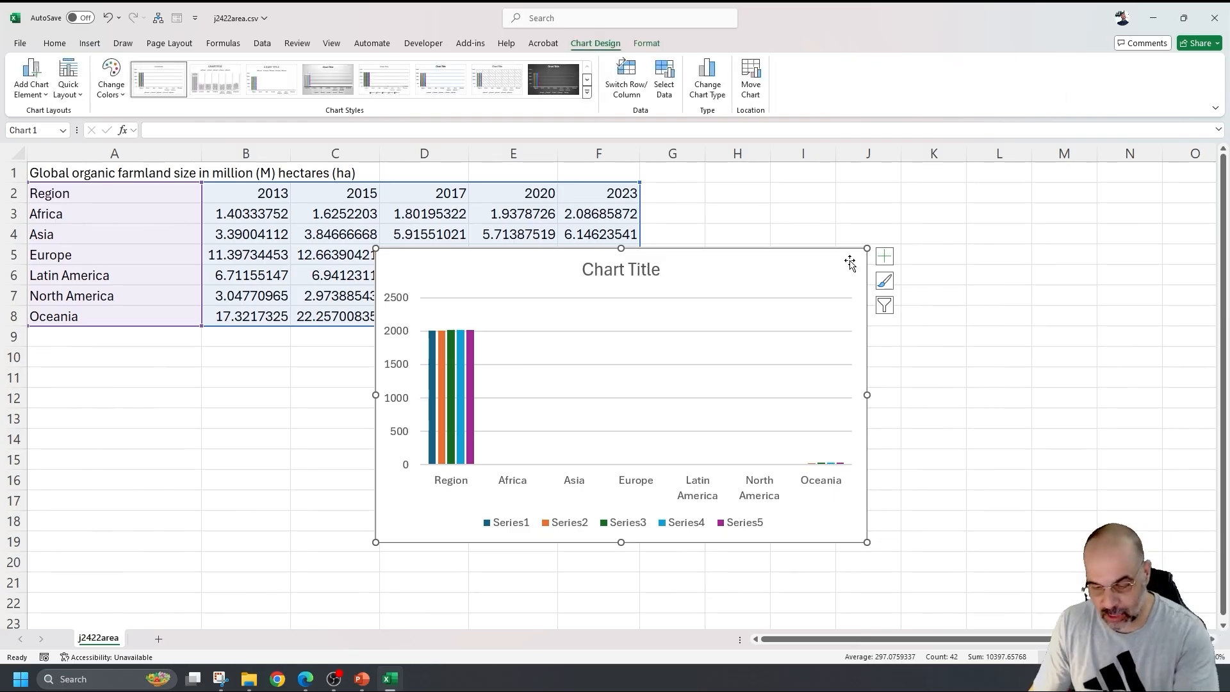
key("Delete")
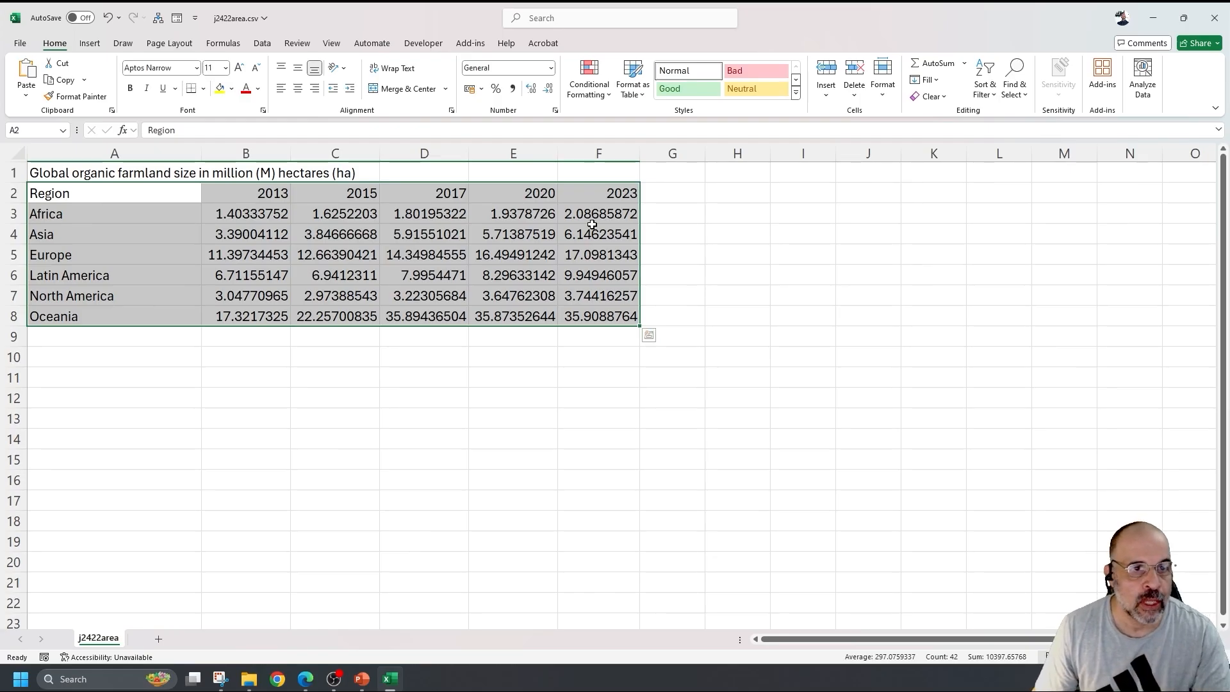
Clear the Region heading from cell A2.
left_click(439, 376)
left_click(96, 195)
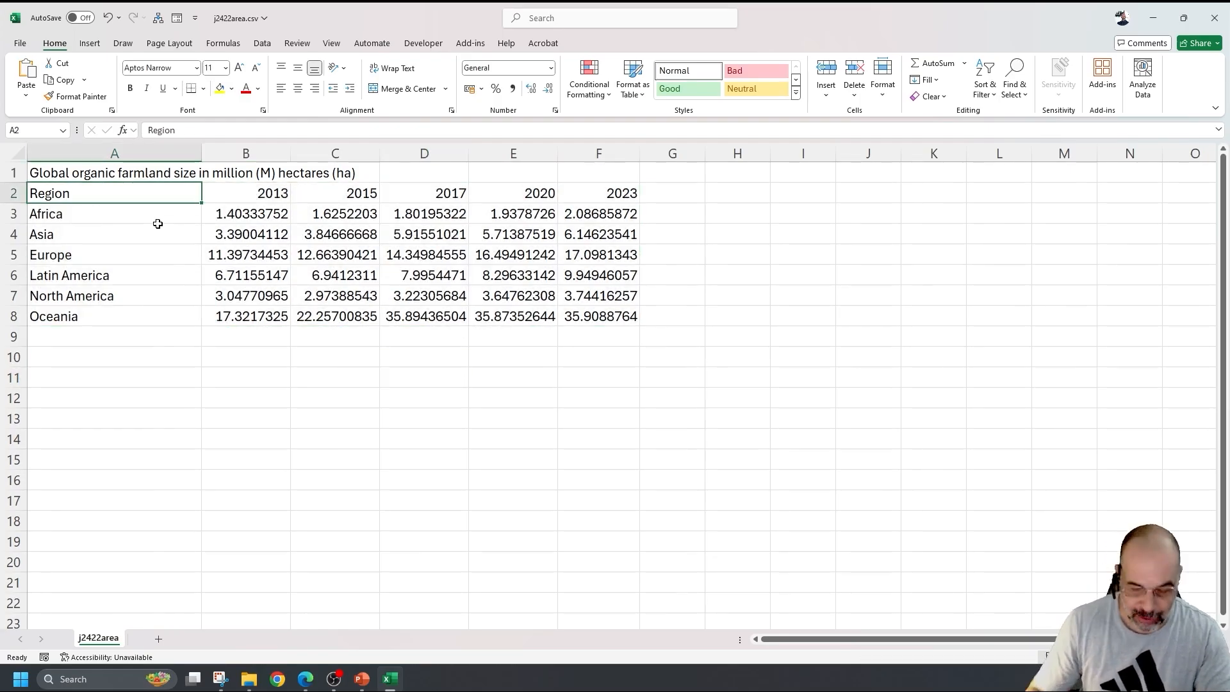
key("Delete")
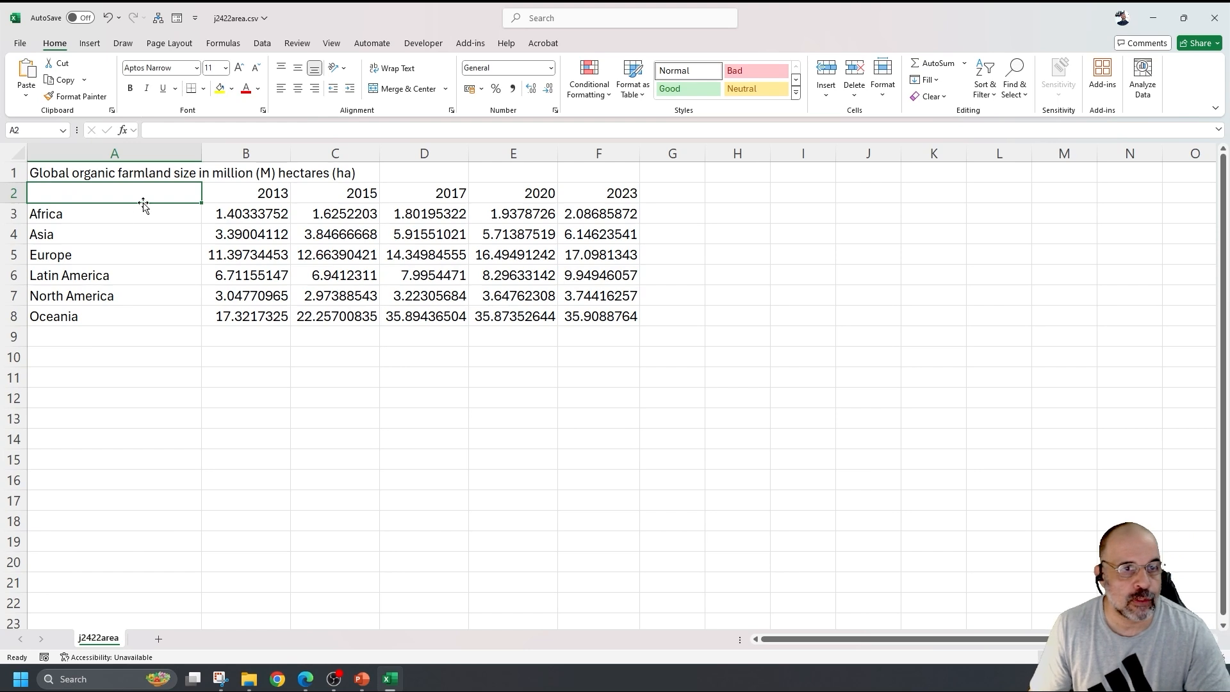
Insert a 2-D clustered column chart from A2:F8 and position it over the lower part of the table.
left_click_drag(145, 192, 634, 321)
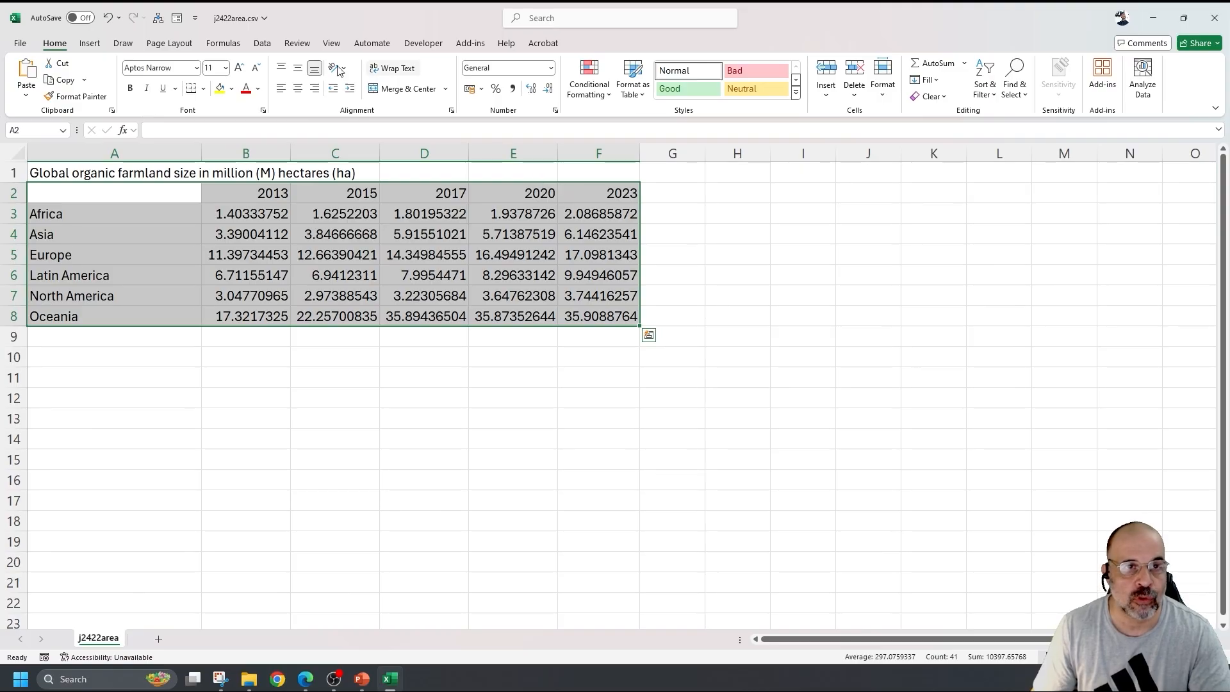
left_click(90, 43)
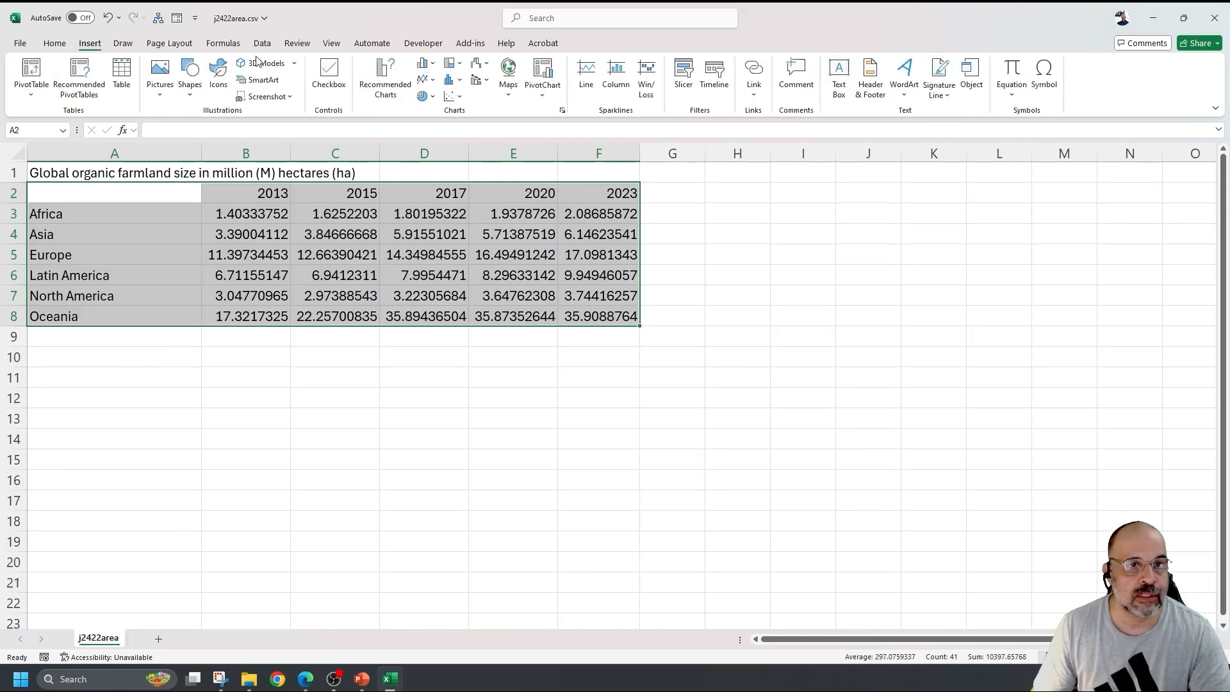
left_click(426, 63)
left_click(441, 114)
left_click_drag(709, 274, 784, 228)
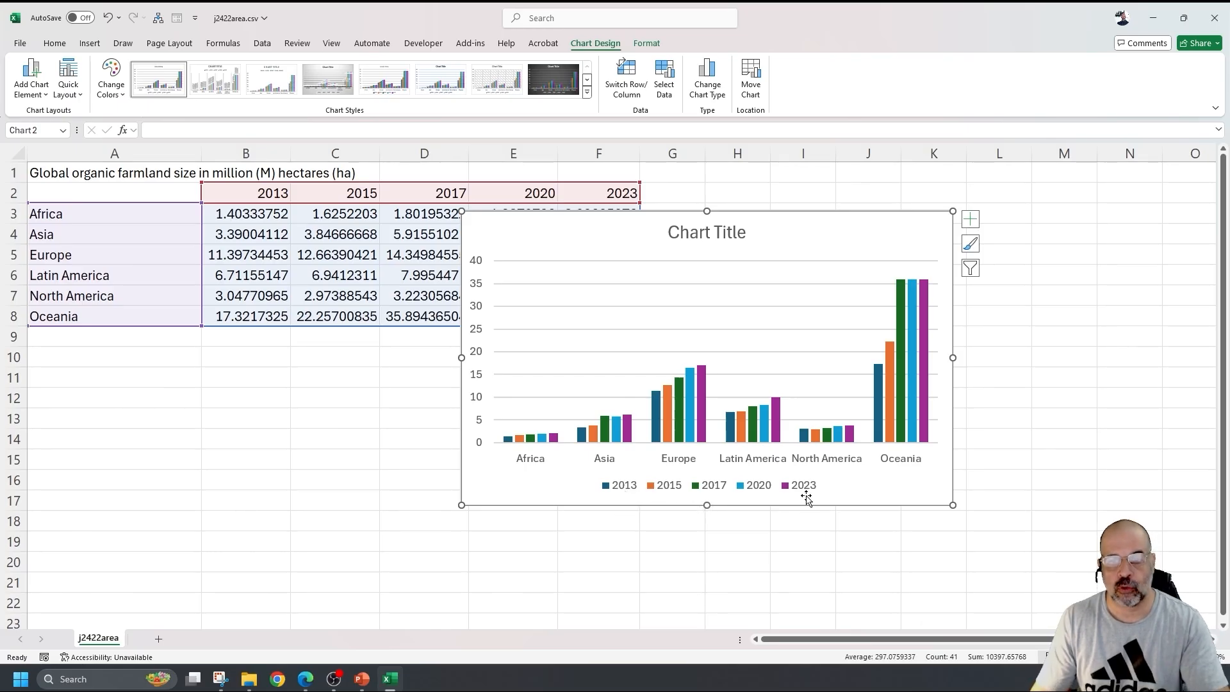
left_click_drag(809, 233, 725, 256)
Exclude the 2015, 2017 and 2020 series from the chart's data source, keeping only 2013 and 2023, and move the chart slightly down.
right_click(753, 254)
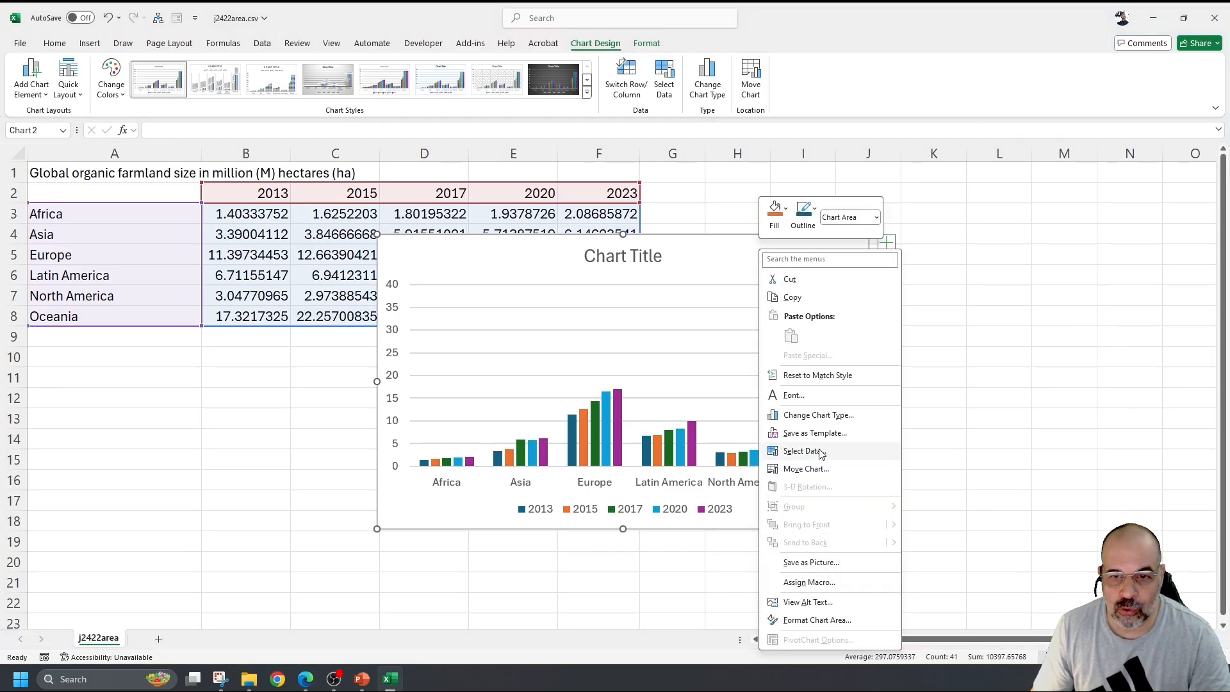
left_click(831, 453)
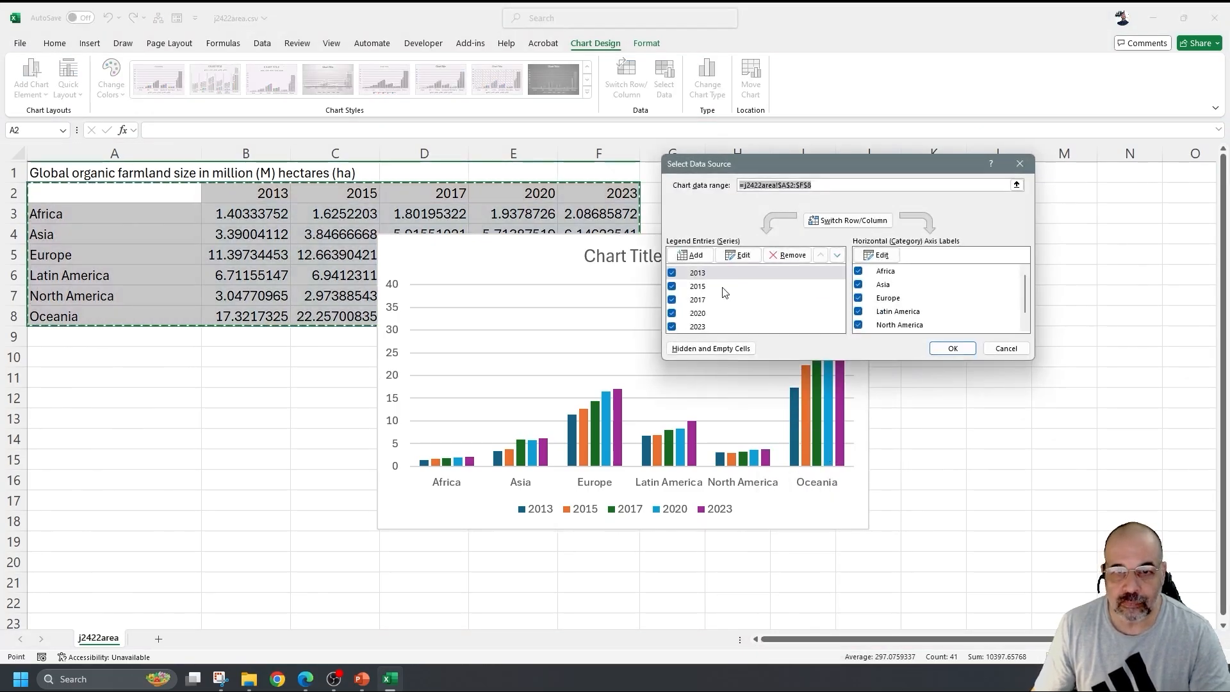
left_click(672, 286)
left_click(672, 300)
left_click(672, 314)
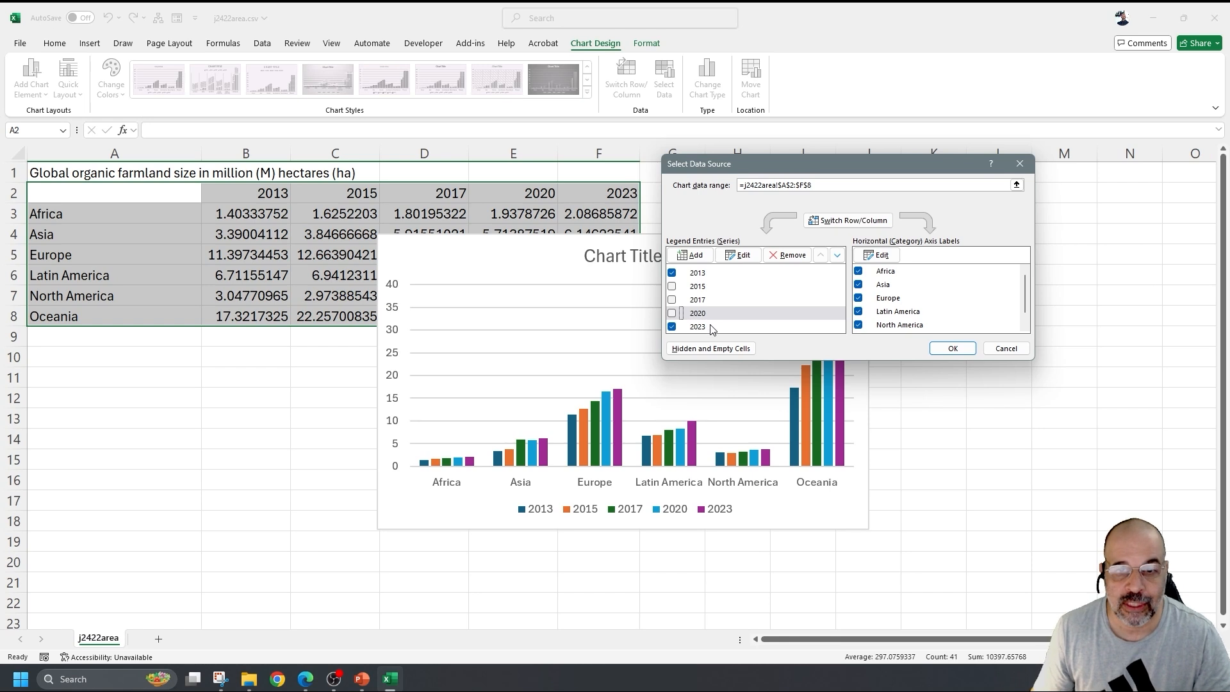
left_click(935, 348)
mouse_move(732, 236)
left_mouse_down()
mouse_move(722, 281)
mouse_move(725, 251)
left_mouse_up()
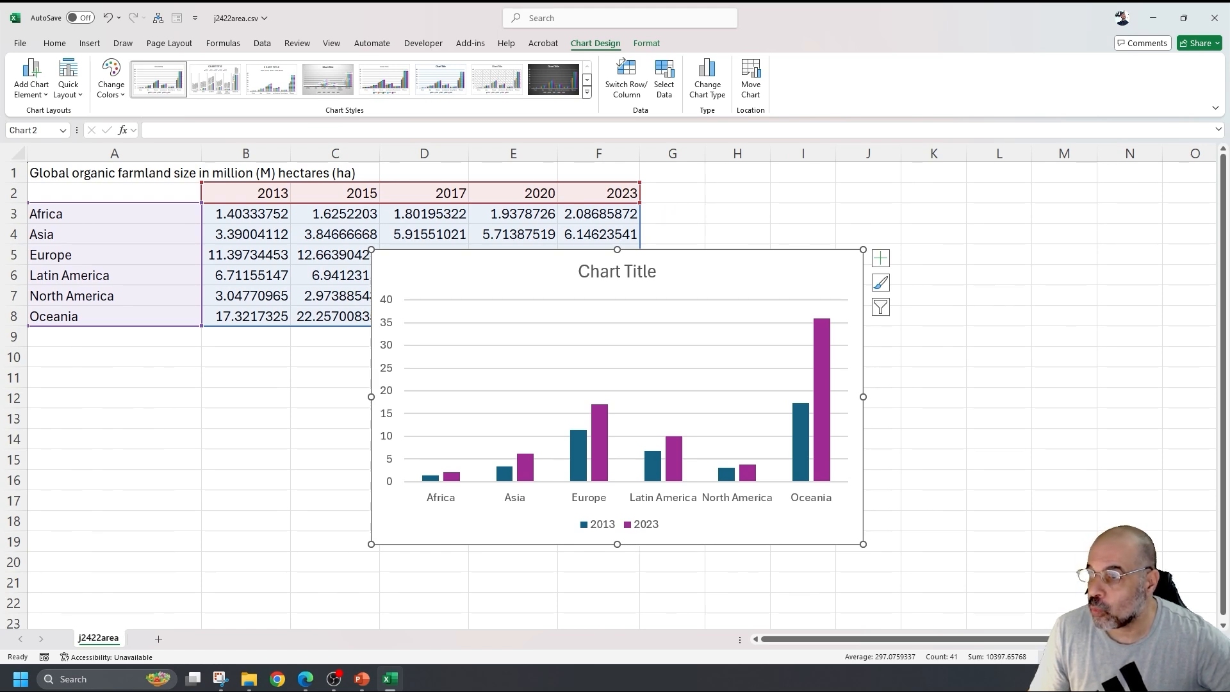
Replace the chart title with "Regional distribution of organic farmland".
key("alt+Tab")
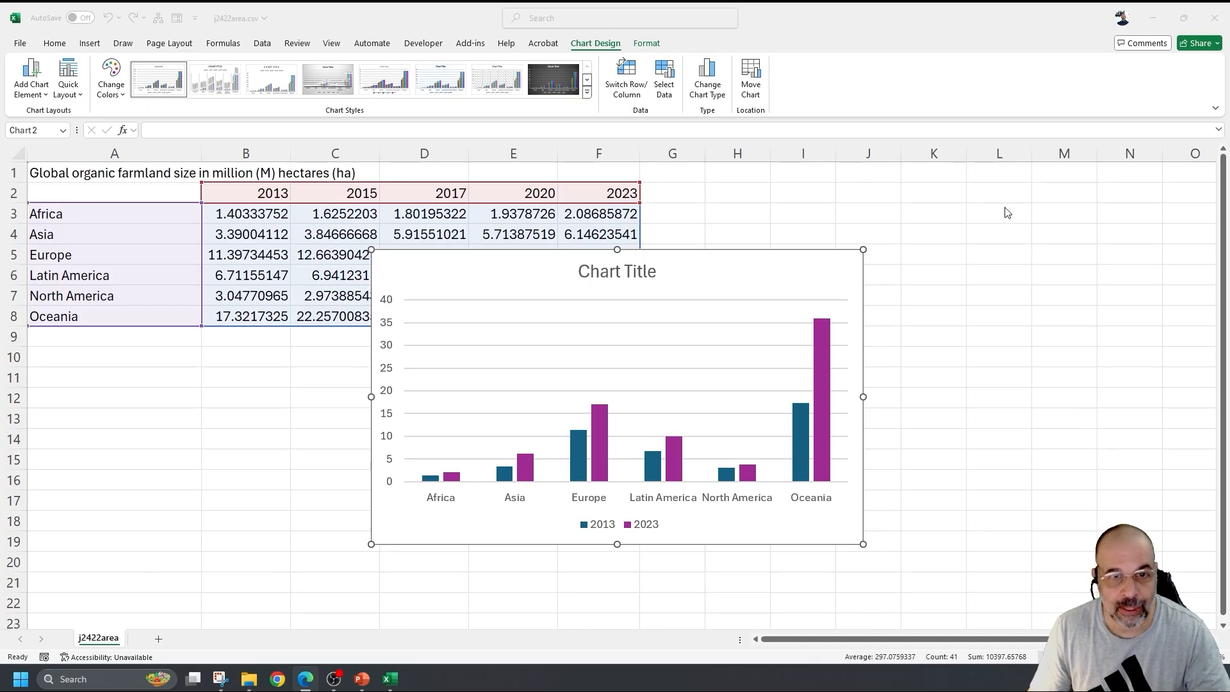
double_click(615, 276)
triple_click(618, 273)
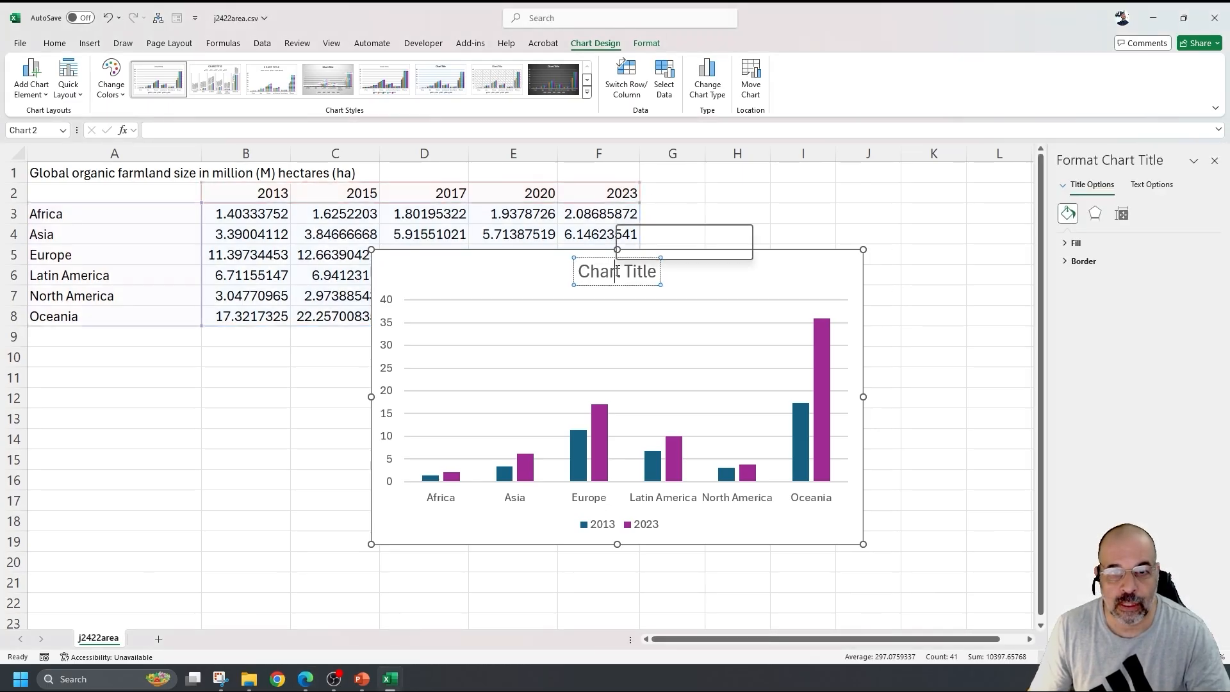
type("Regional distribution of organic farmland")
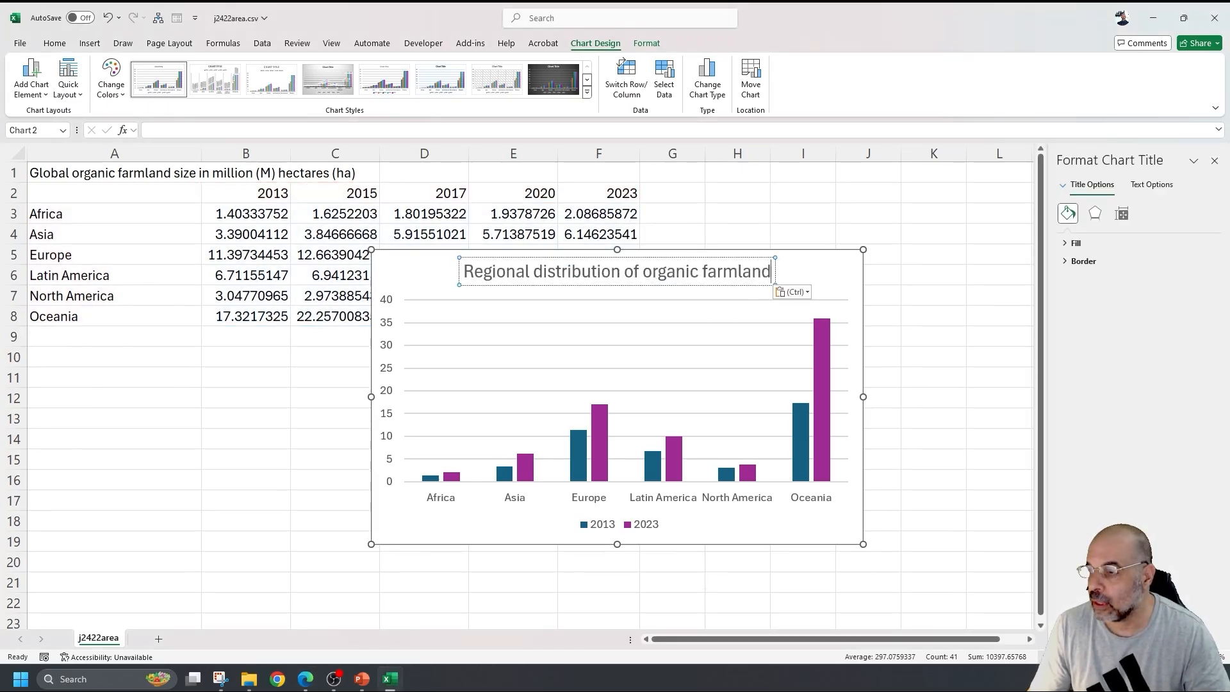
Add axis titles to the chart and replace the vertical axis title with the copied text "Million hectares".
key("alt+Tab")
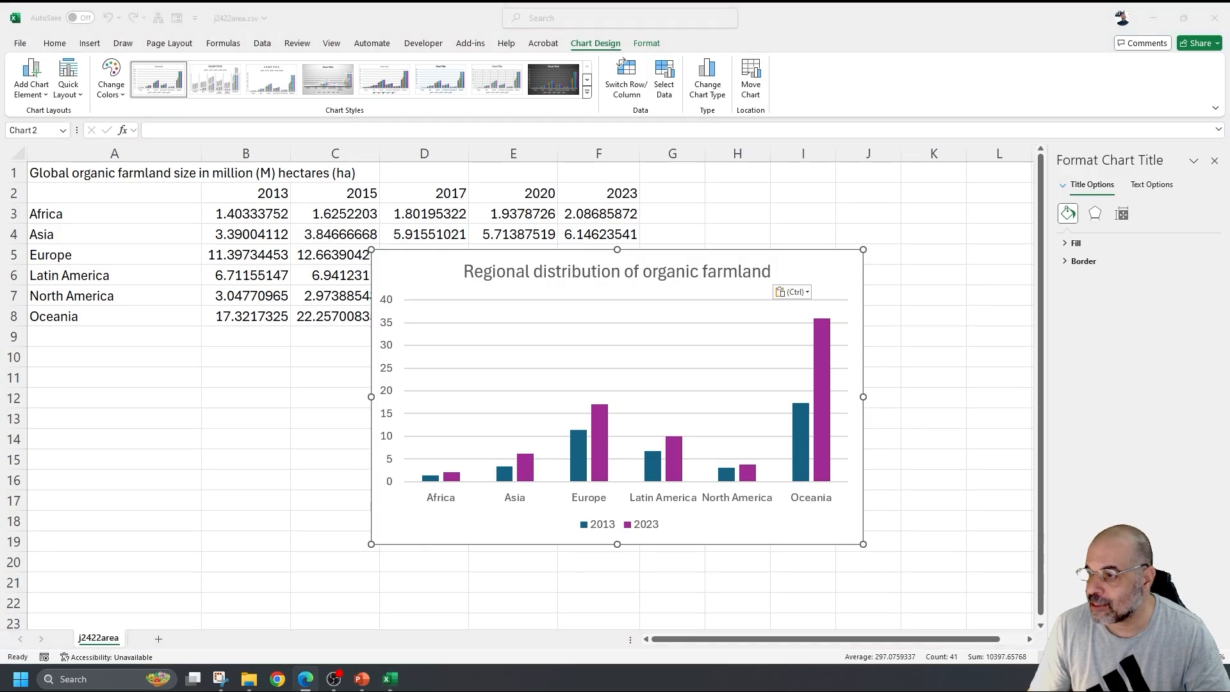
key("ctrl+c")
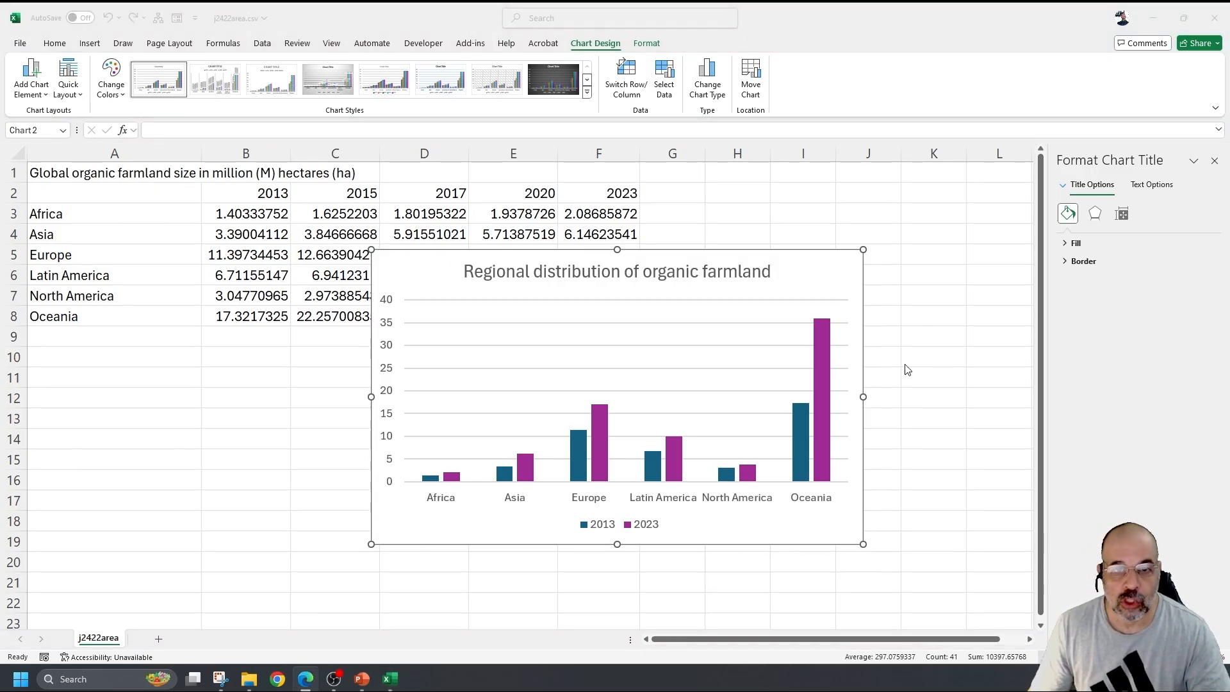
key("alt+Tab")
left_click(847, 275)
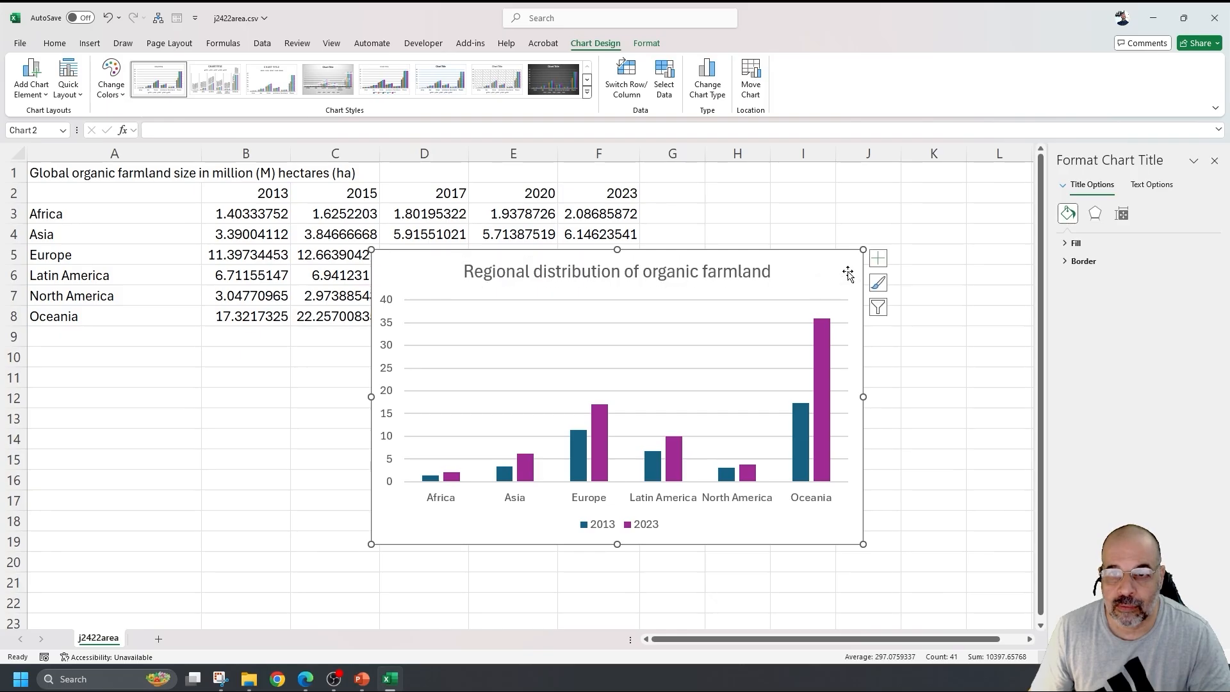
left_click(884, 264)
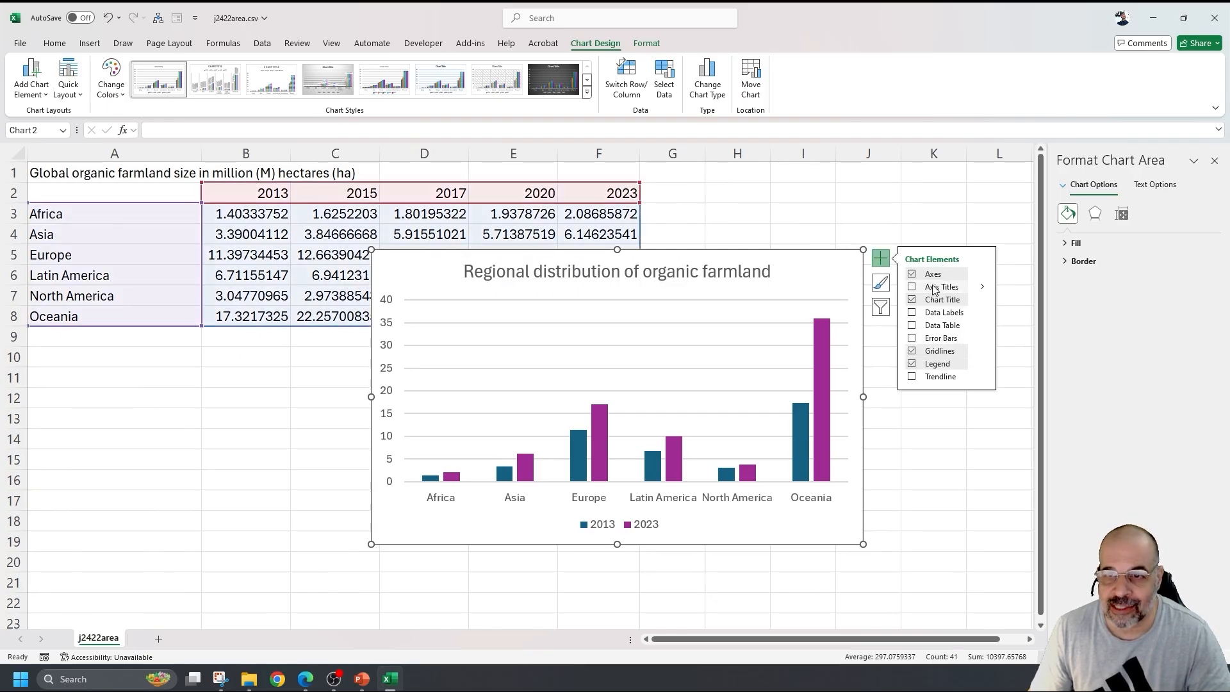
left_click(912, 288)
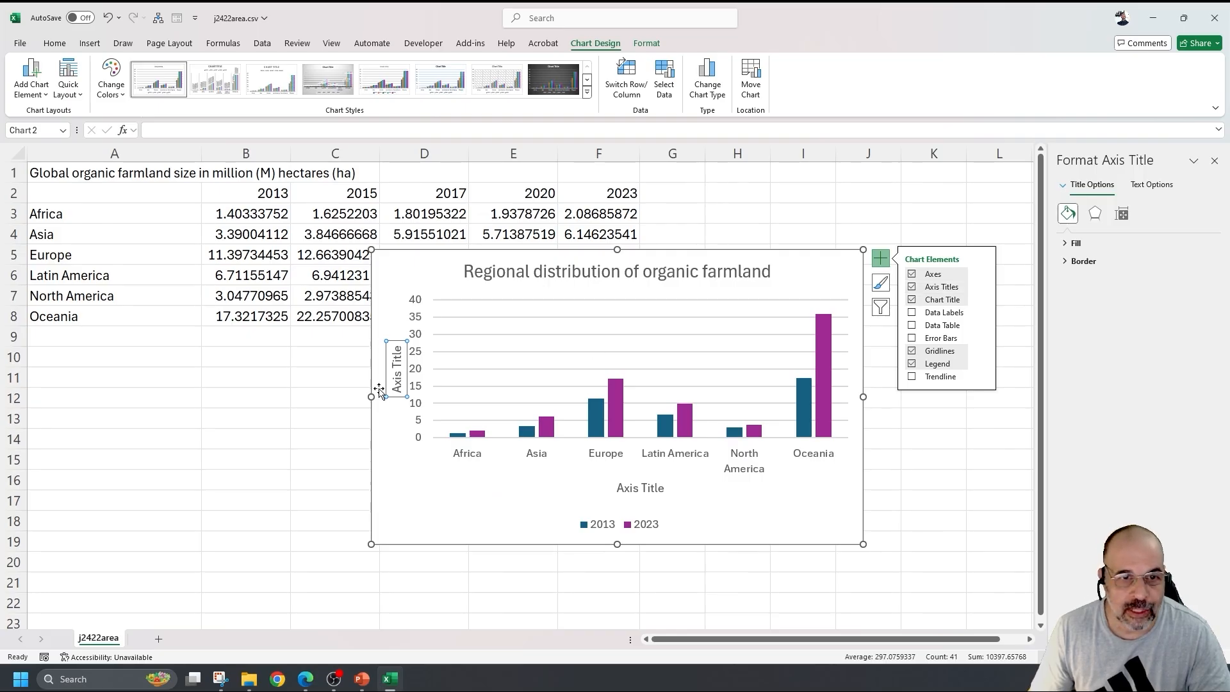
triple_click(400, 383)
key("ctrl+v")
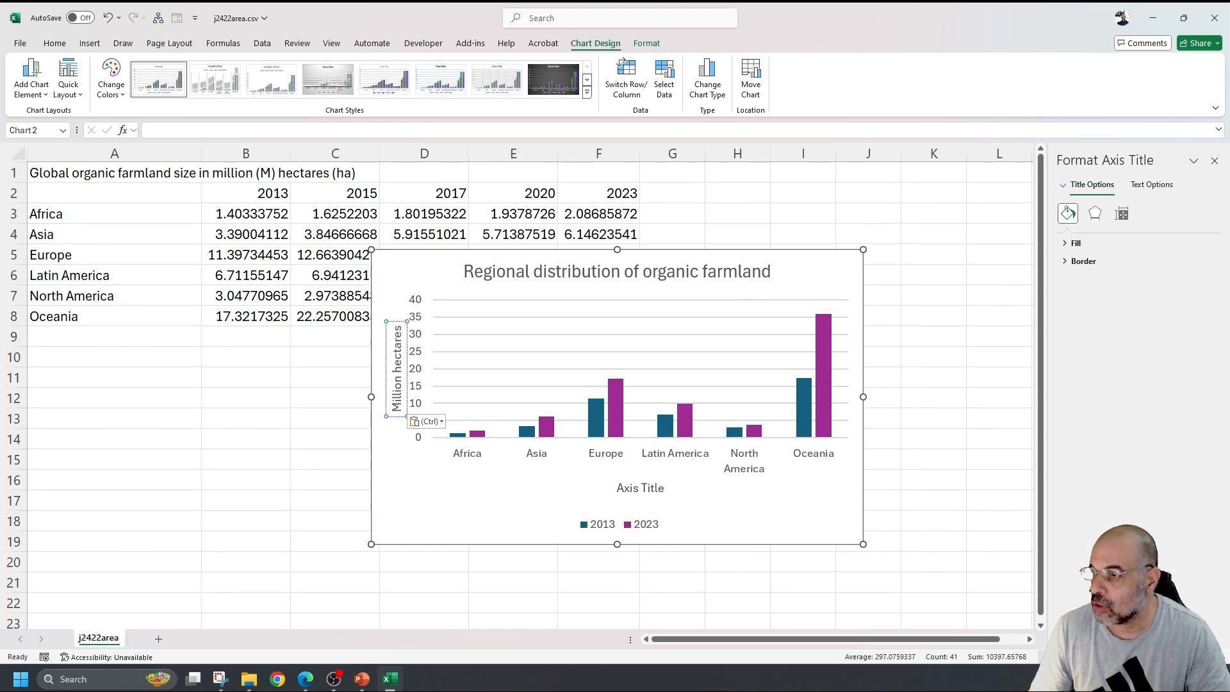
Delete the placeholder title of the horizontal axis and move the chart left to start over column B.
left_click(648, 495)
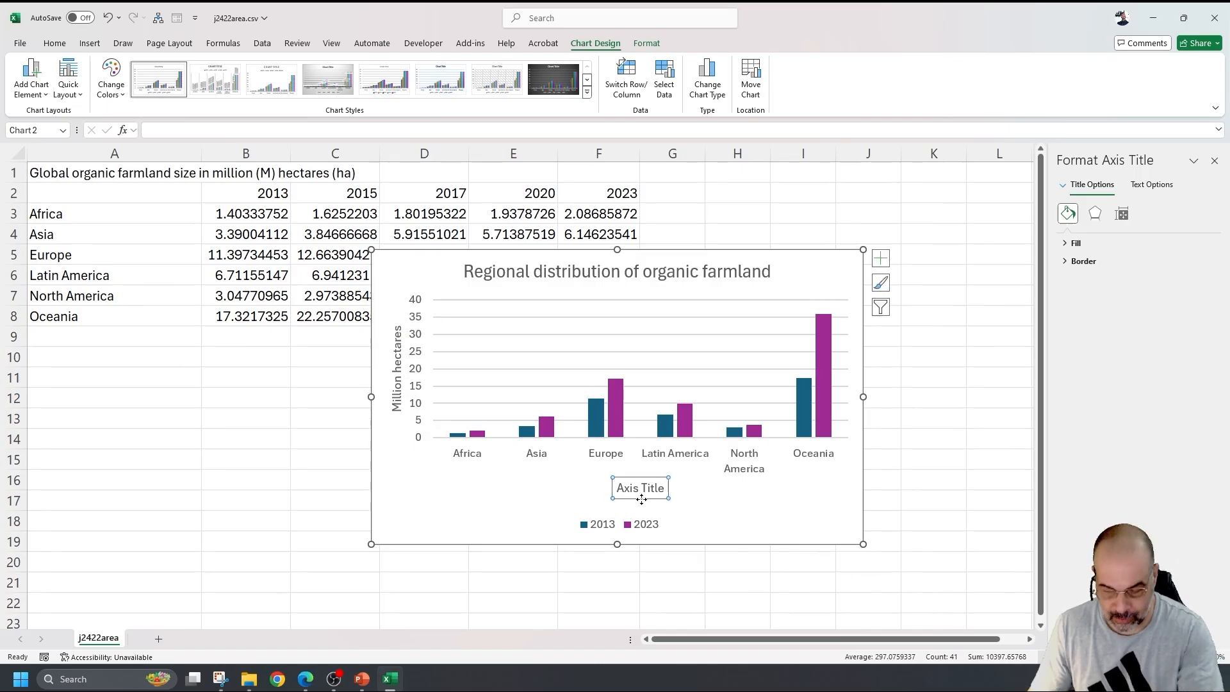
key("Delete")
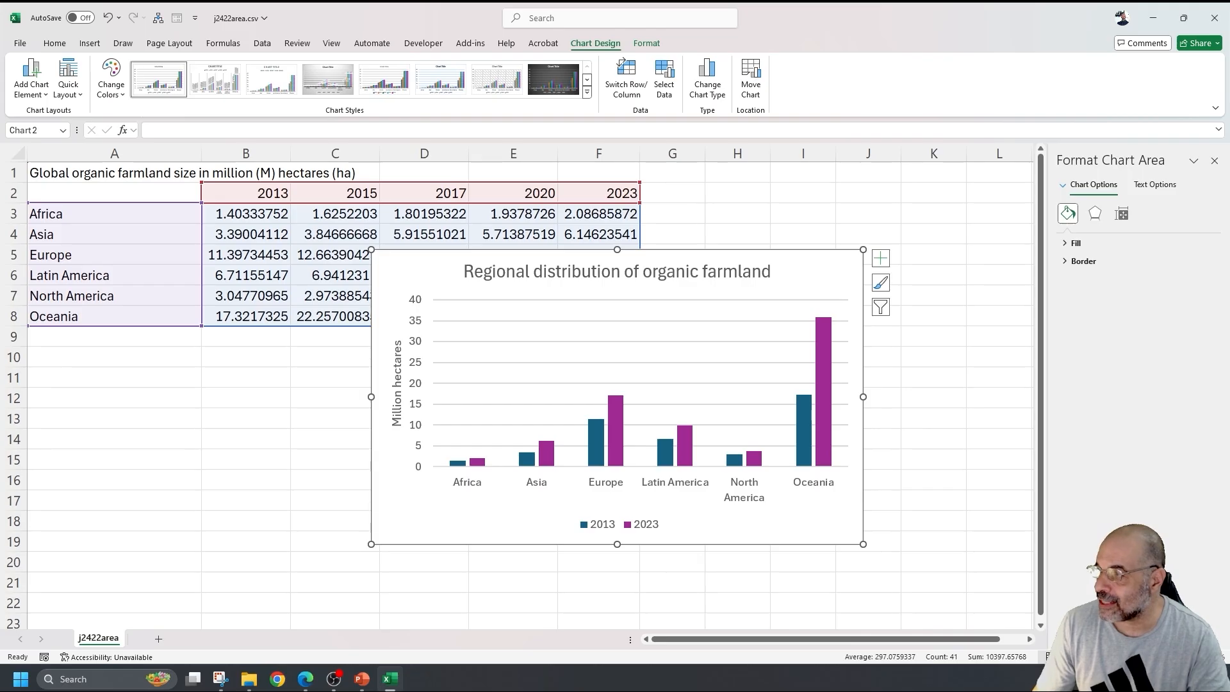
left_click_drag(799, 268, 679, 272)
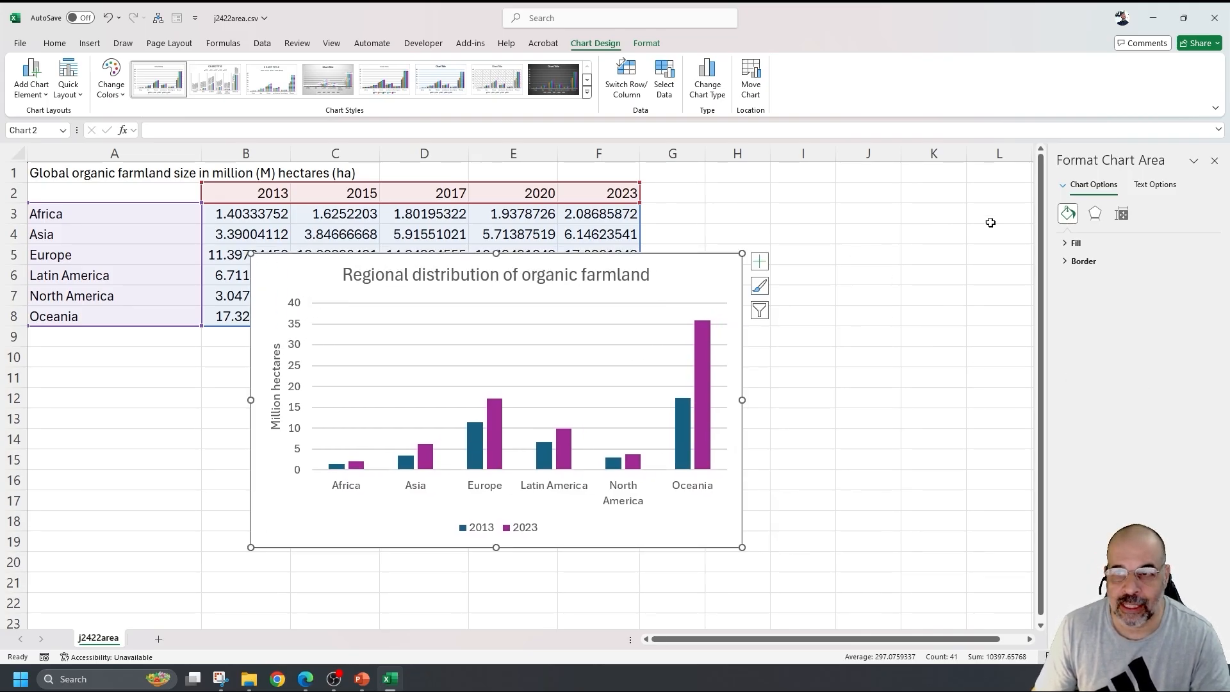
left_click(1215, 160)
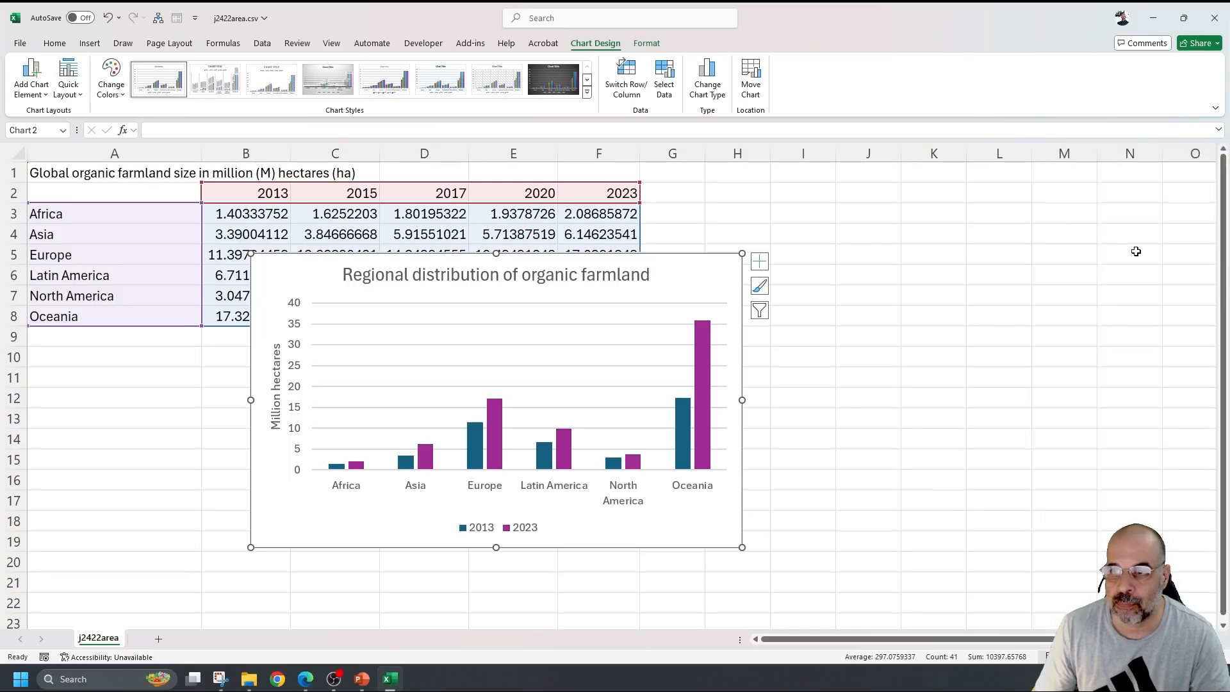
Add data labels to the 2013 and 2023 columns of the chart.
left_click(759, 260)
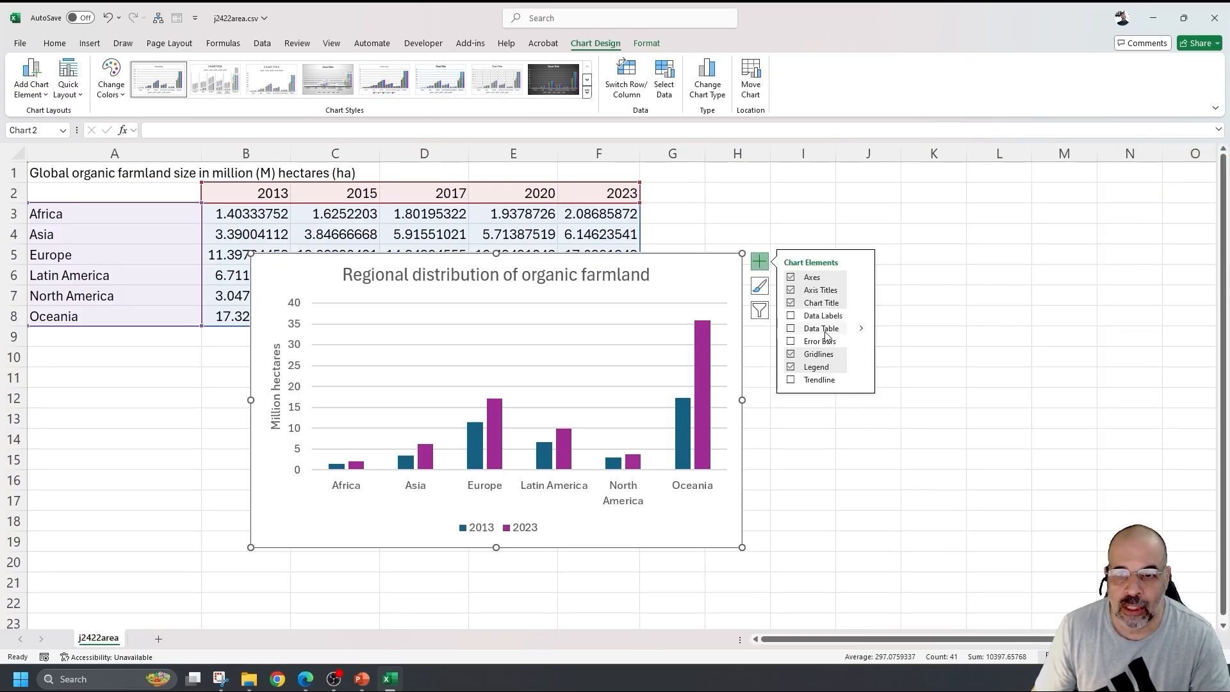
left_click(791, 317)
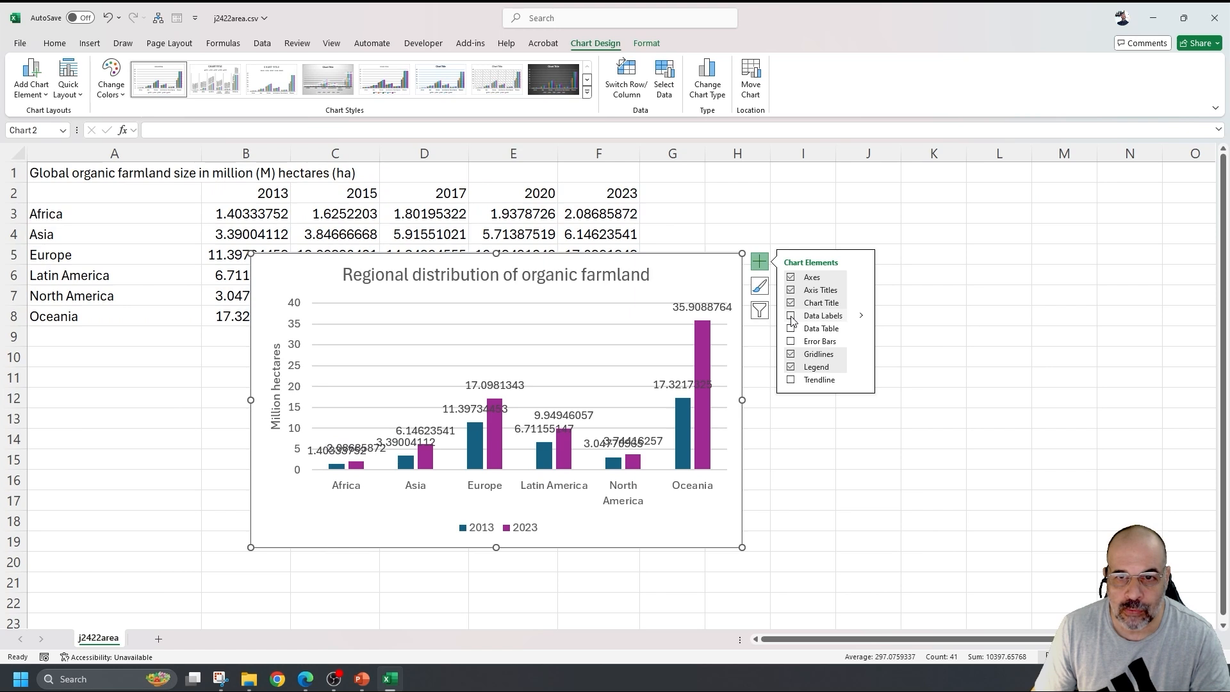
left_click(791, 316)
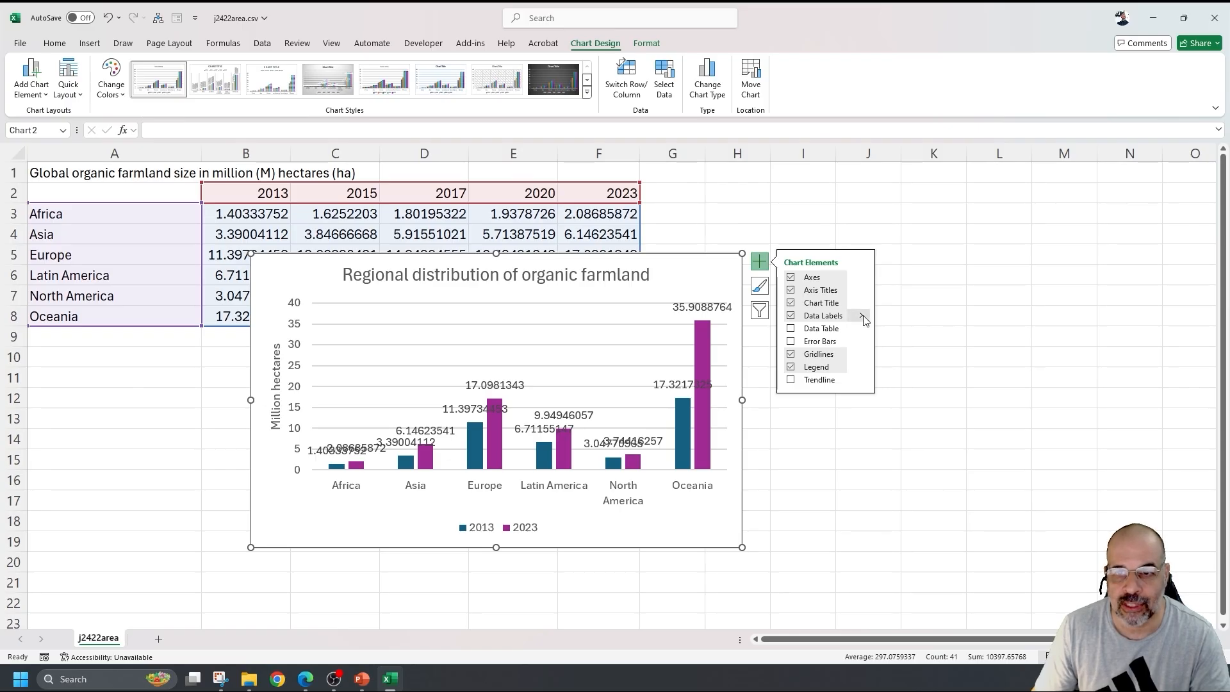
Format the 2013 series data labels as Number with 1 decimal place.
mouse_move(864, 320)
left_click(919, 397)
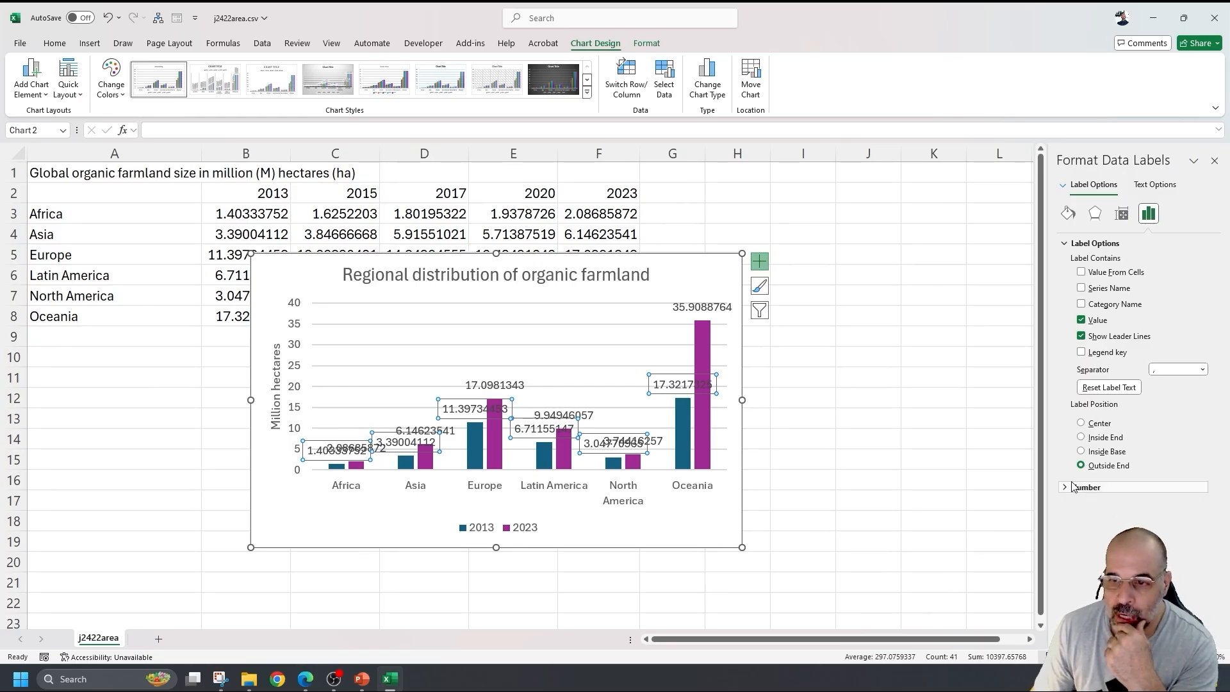
left_click(1069, 218)
left_click(1095, 214)
left_click(1150, 215)
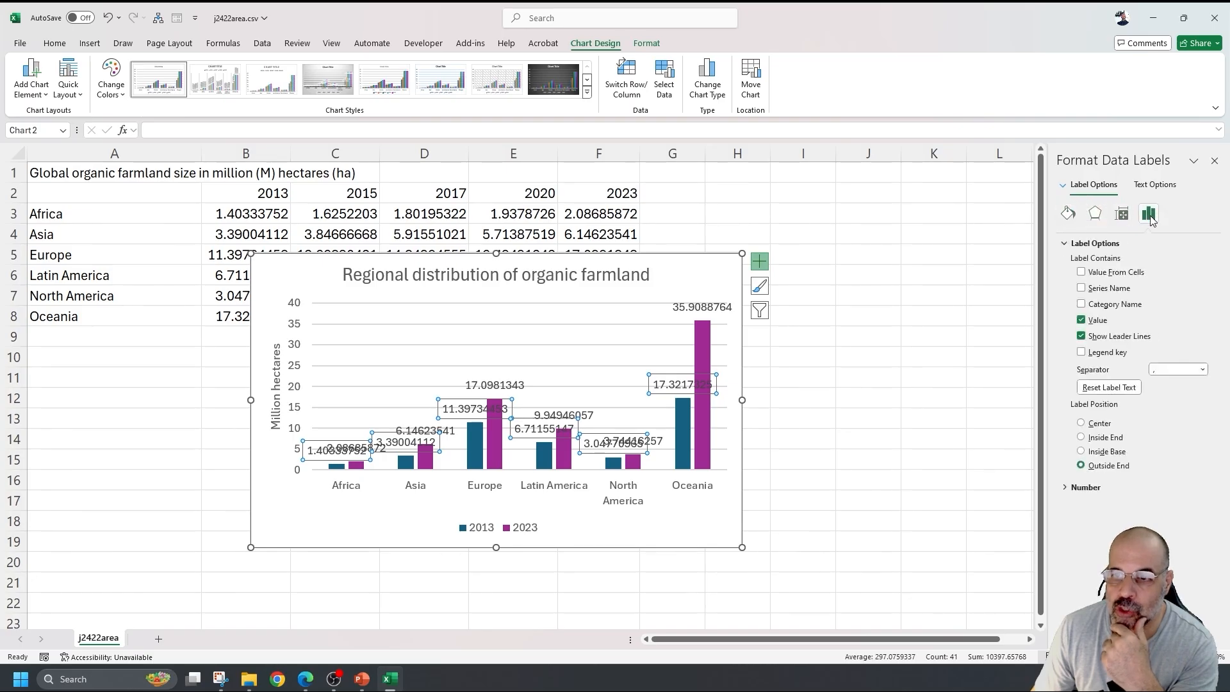
left_click(1070, 487)
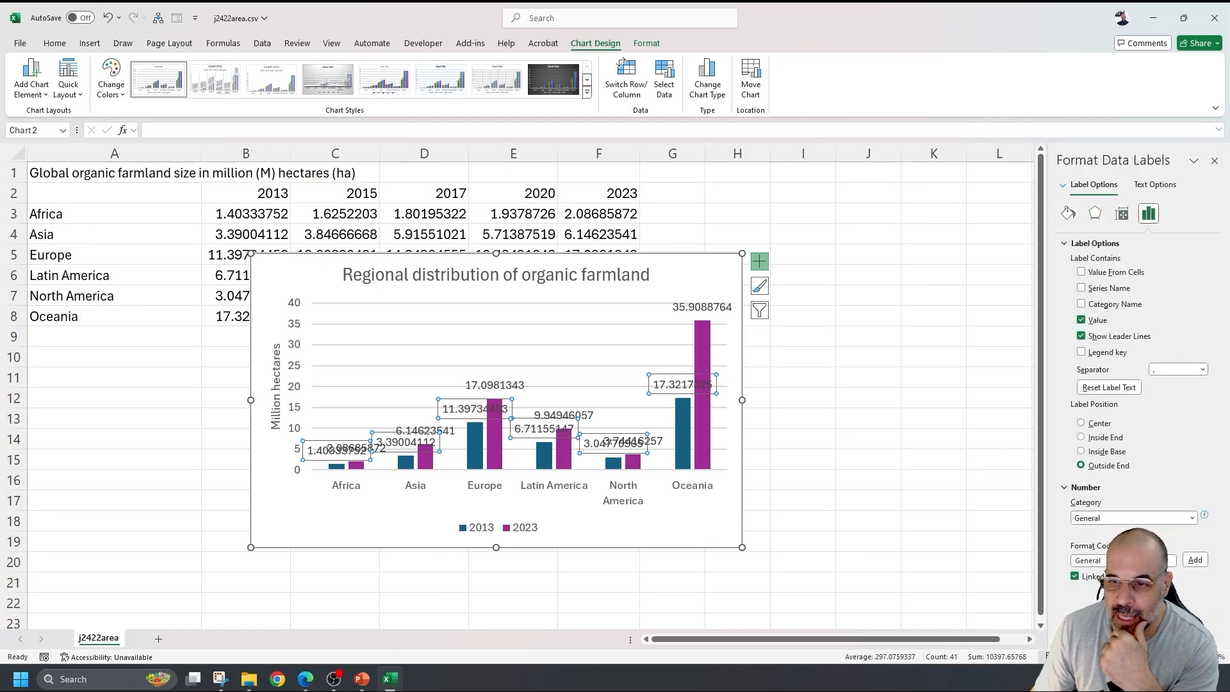
left_click(1129, 518)
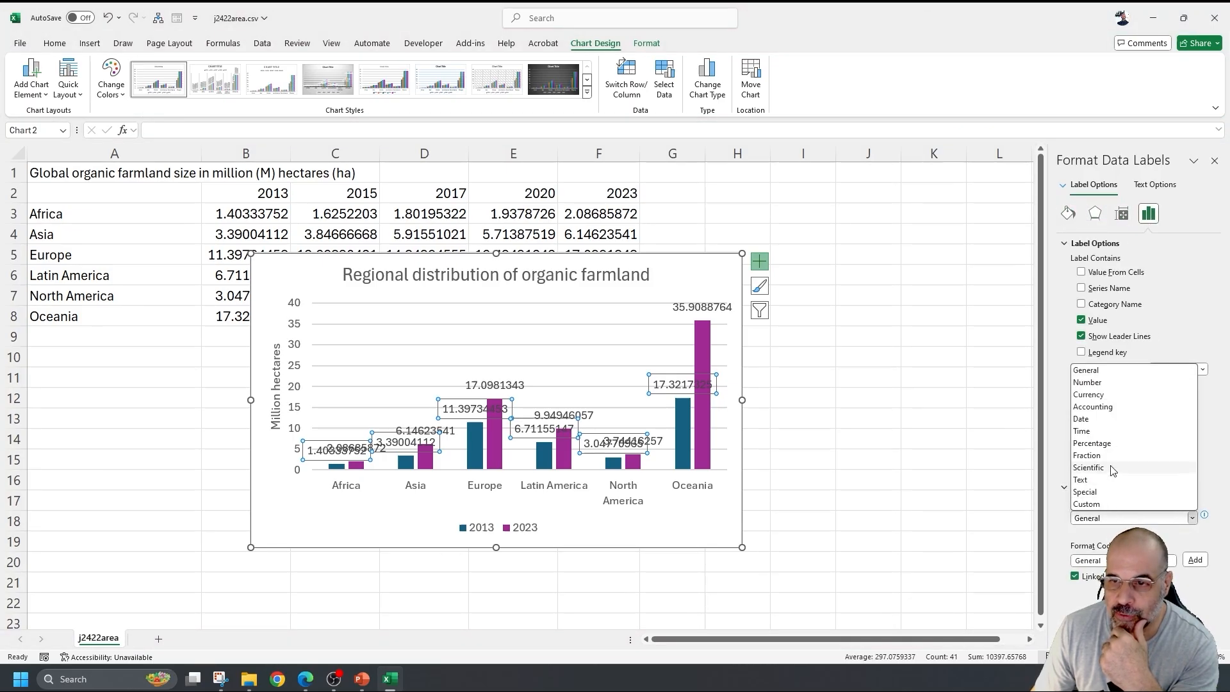
left_click(1101, 383)
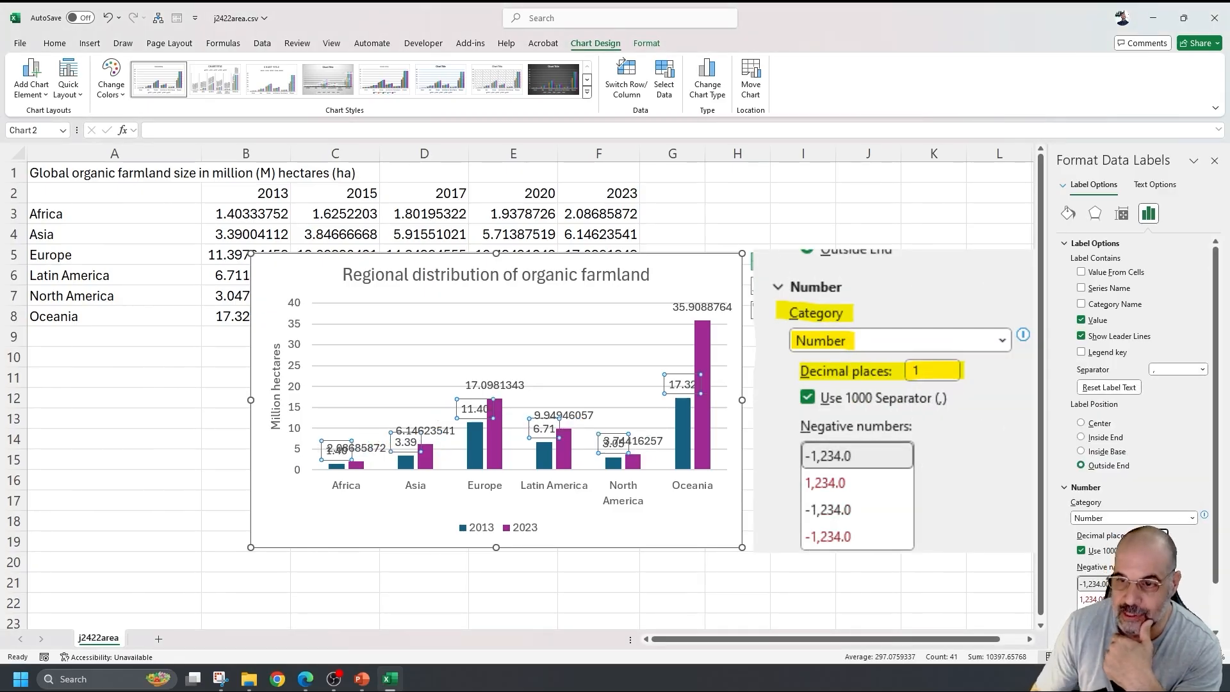
type("1")
key("Return")
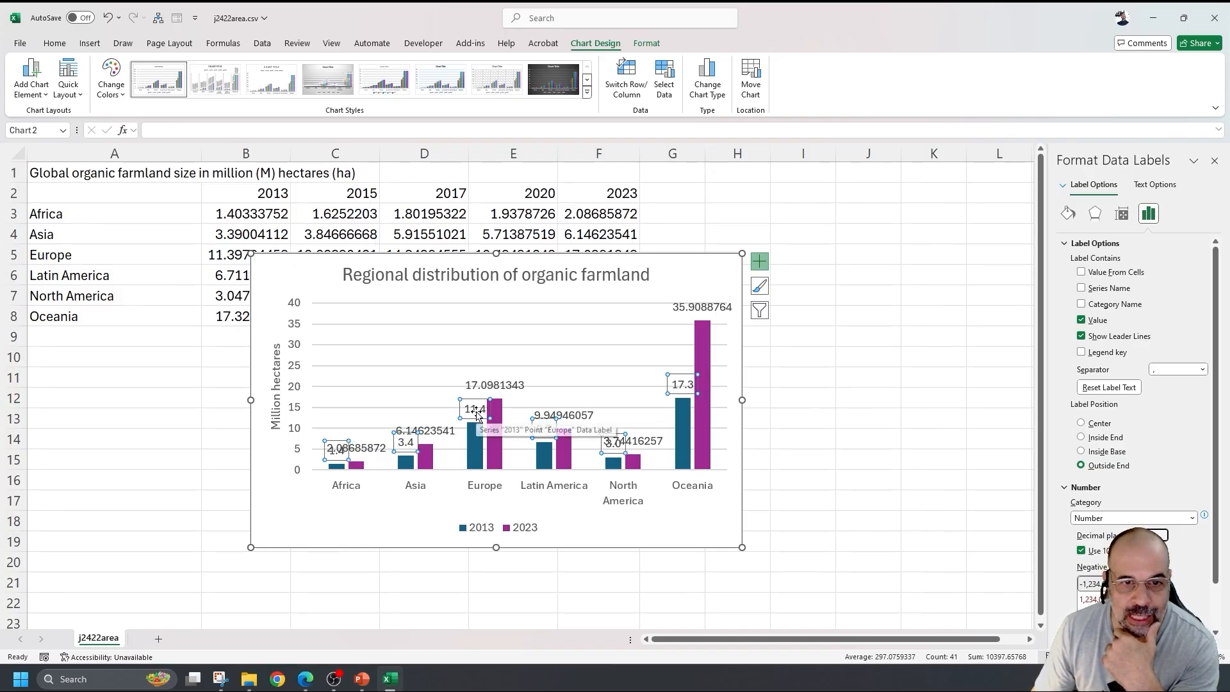
Format the 2023 series data labels as Number with 1 decimal place.
left_click(849, 409)
left_click(710, 310)
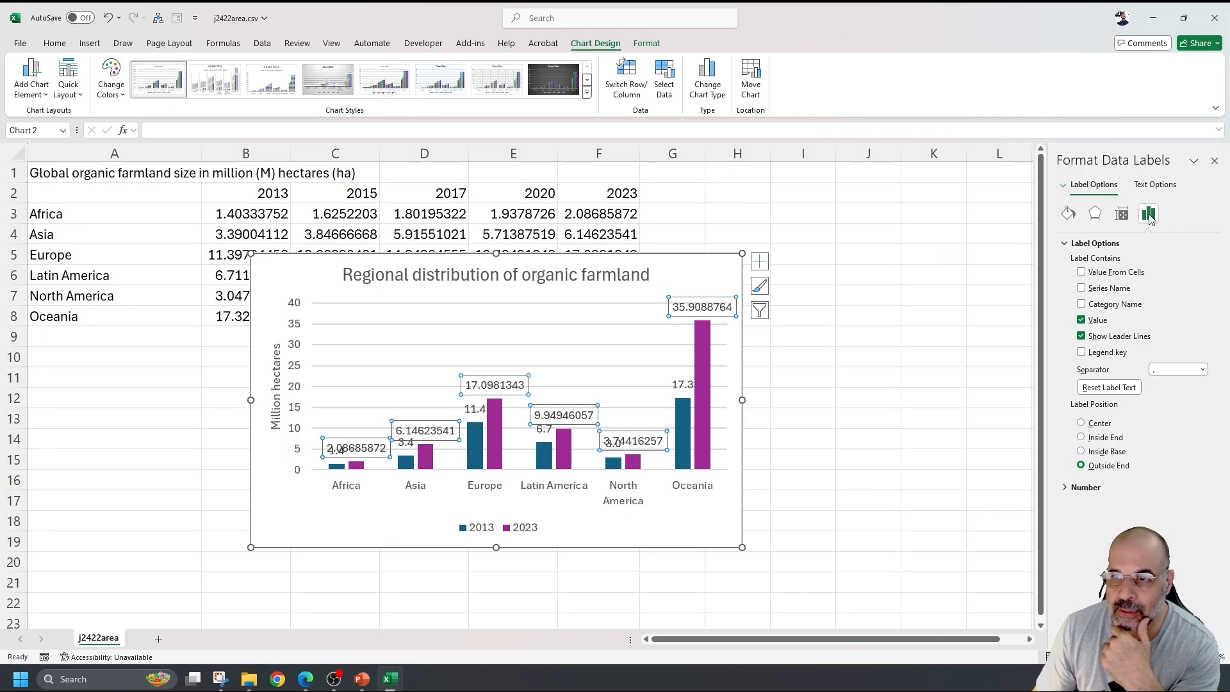
left_click(1085, 487)
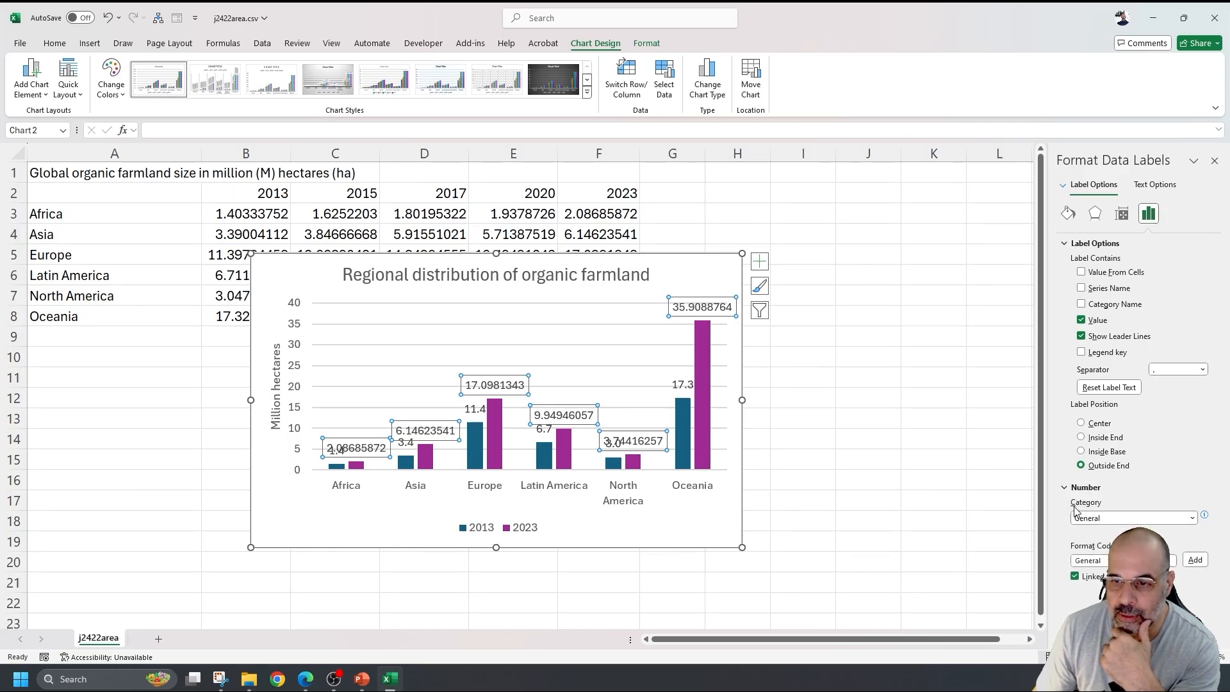
left_click(1099, 520)
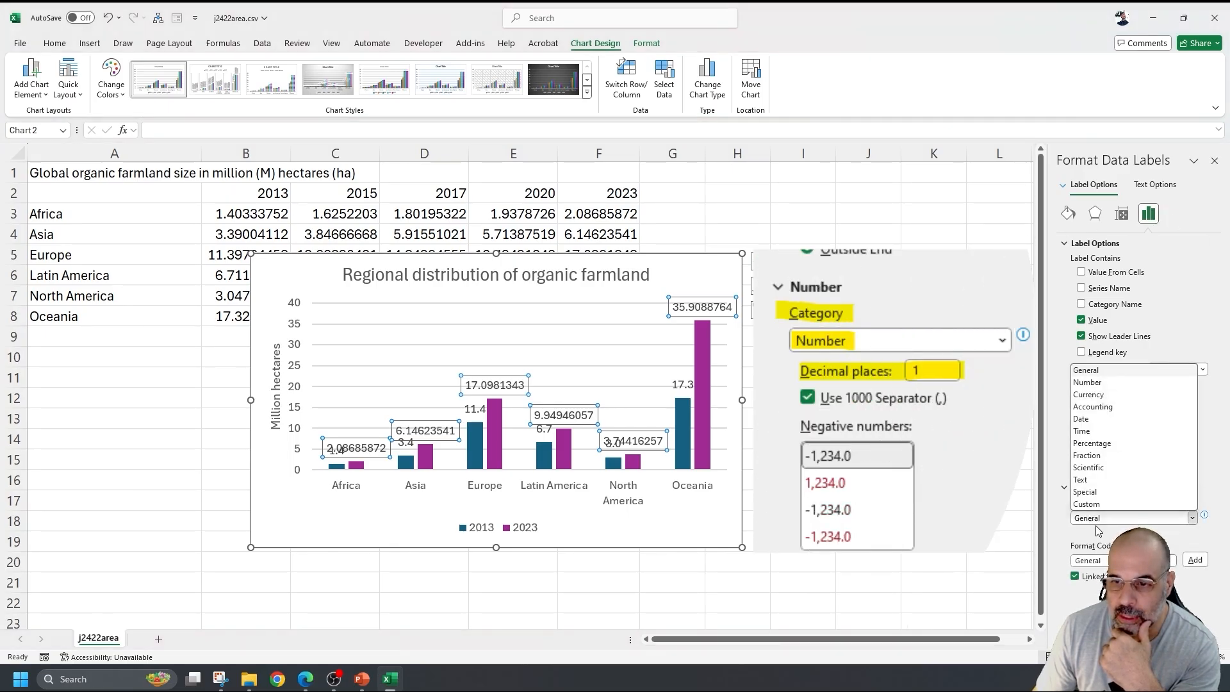
left_click(1101, 383)
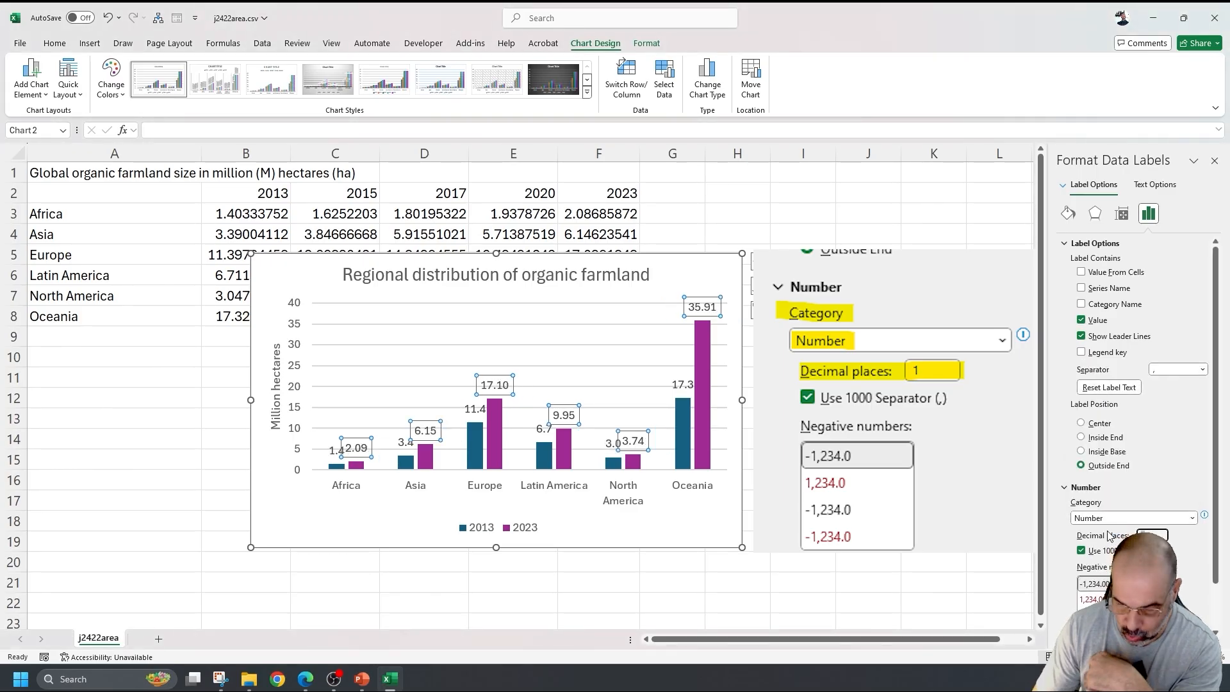
type("1")
key("Return")
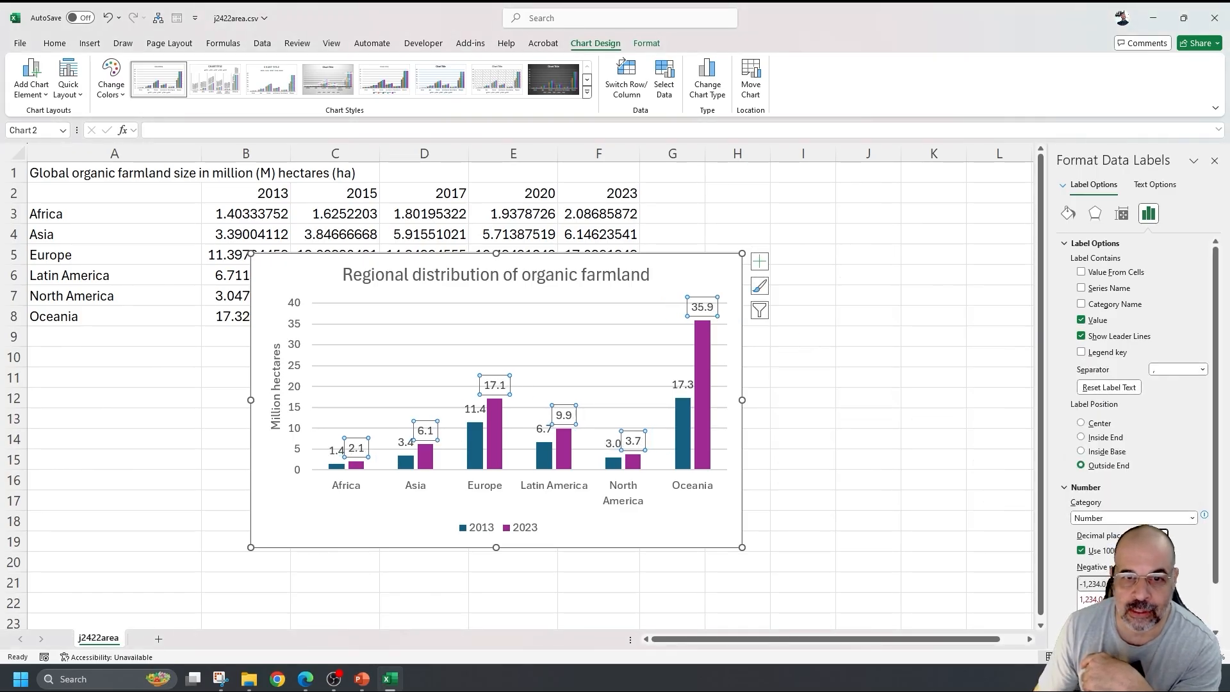
left_click(905, 506)
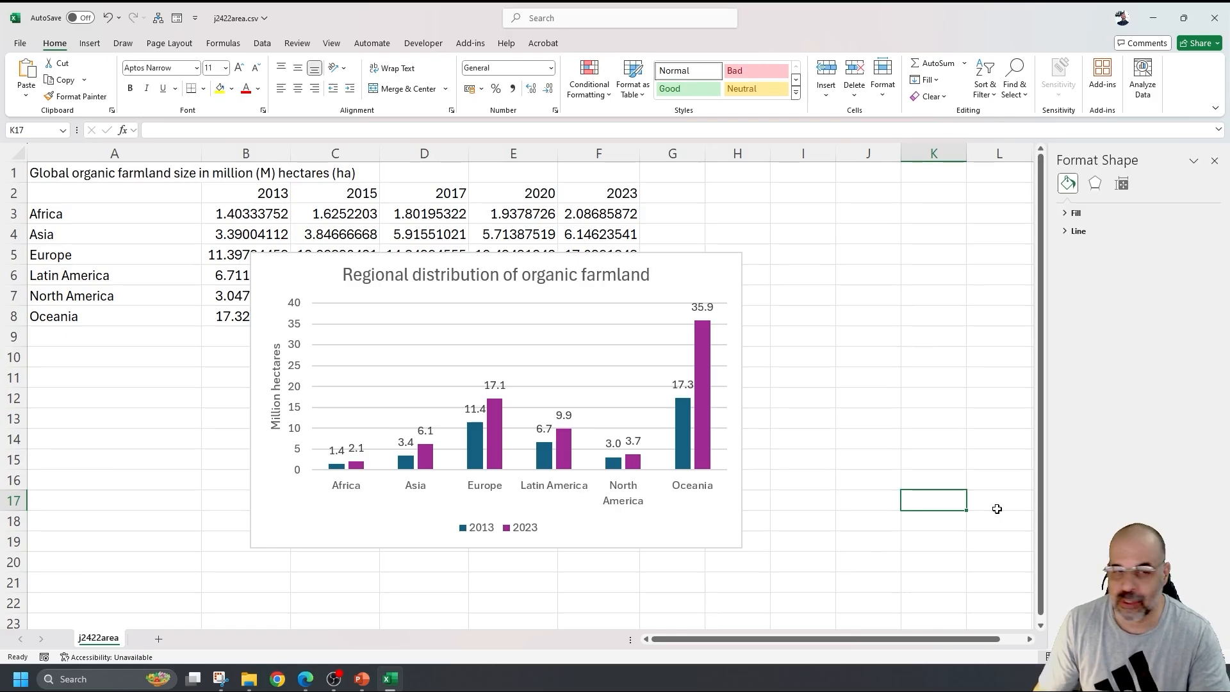
Set the vertical axis maximum bound to 42 and its major unit to 7.
left_click(291, 361)
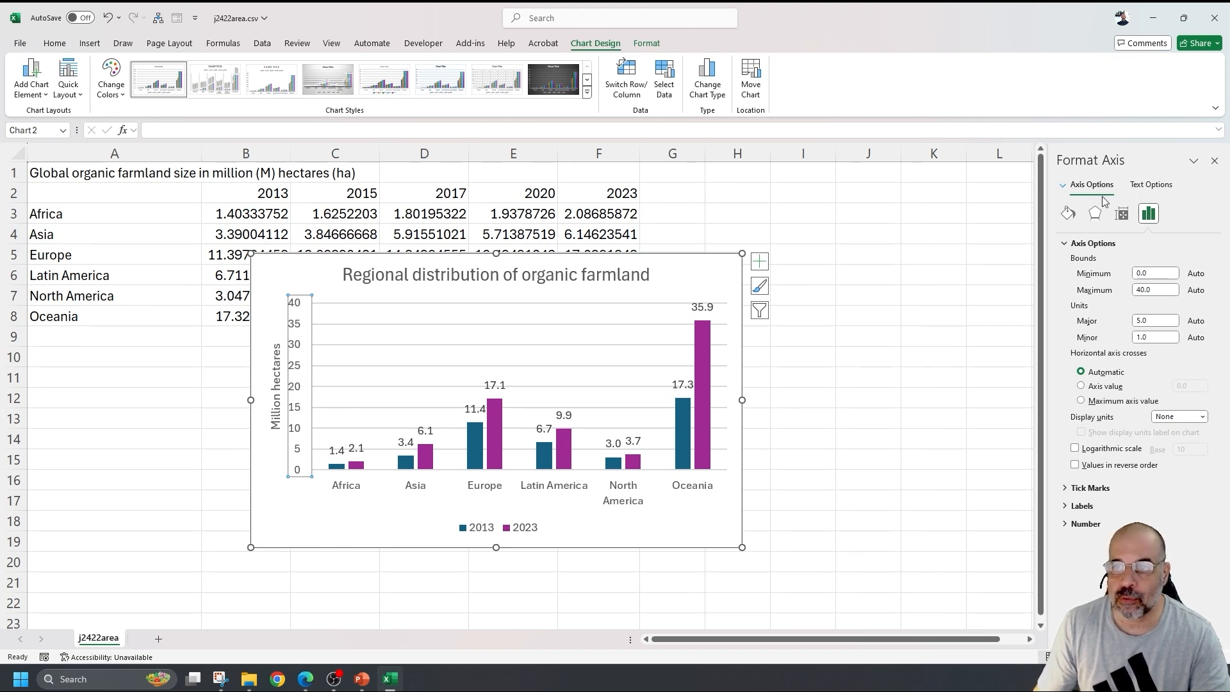
left_click(1215, 161)
right_click(300, 363)
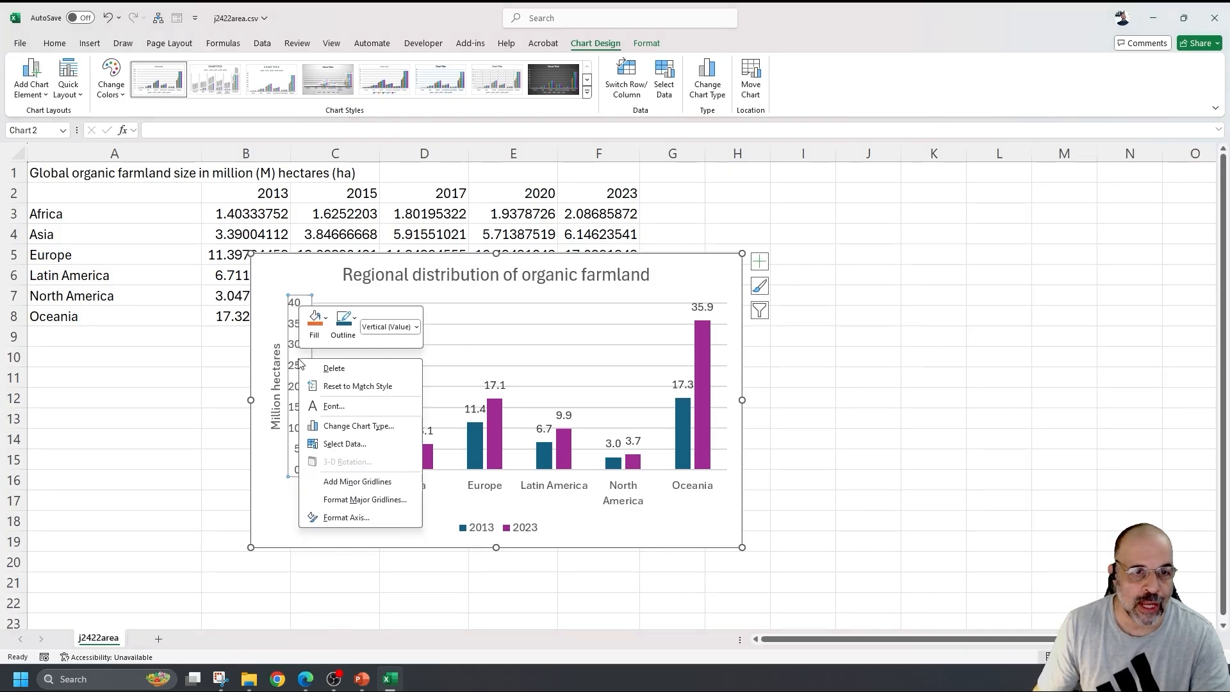
left_click(349, 517)
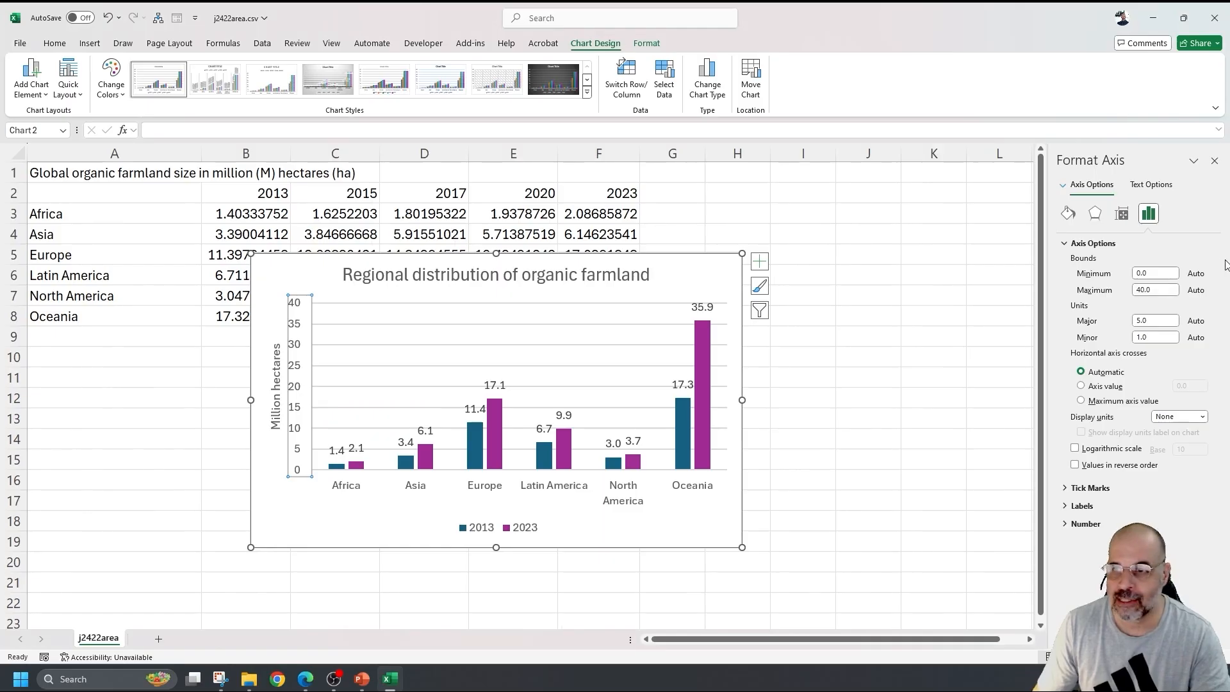
left_click(1163, 290)
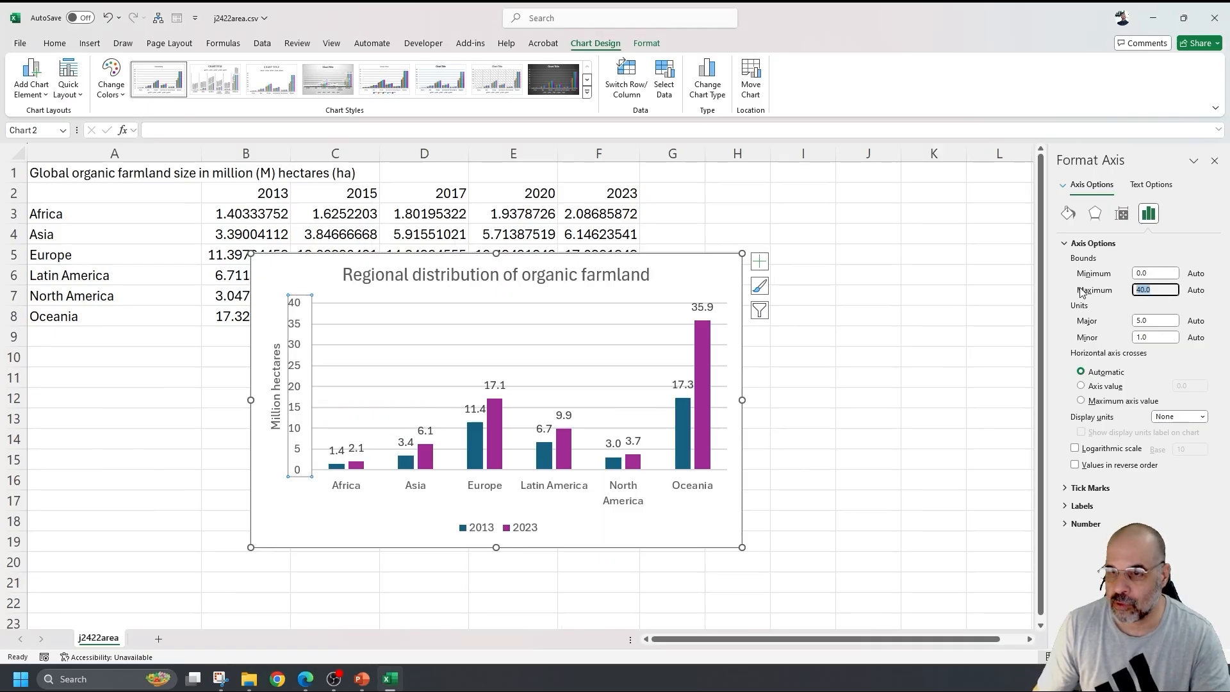
type("42")
left_click(1163, 321)
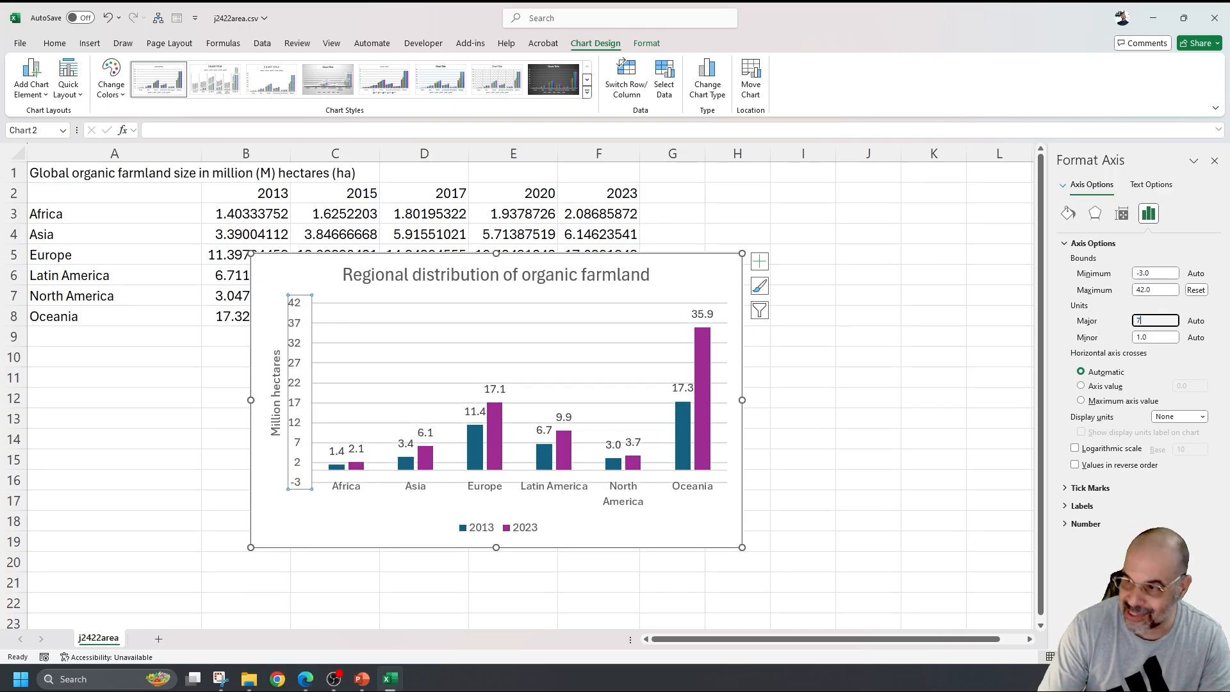
type("7")
left_click(1160, 290)
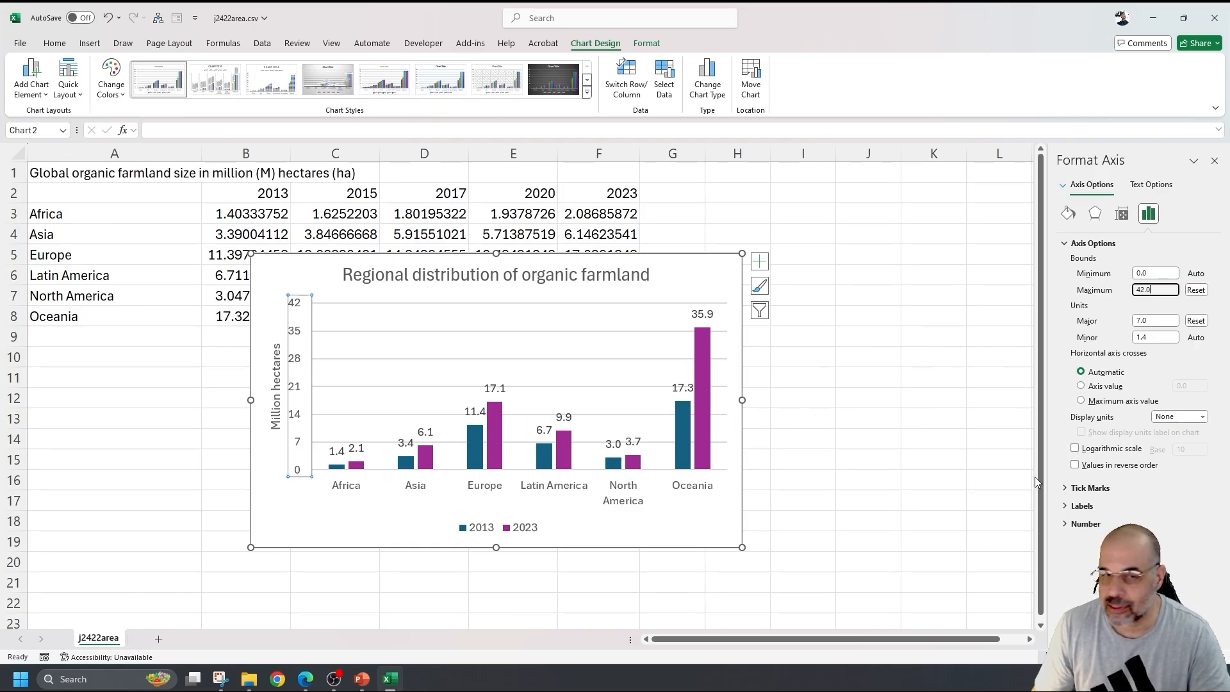
Copy the whole chart and switch to the PowerPoint presentation, opening slide 2, Global statistics.
right_click(692, 265)
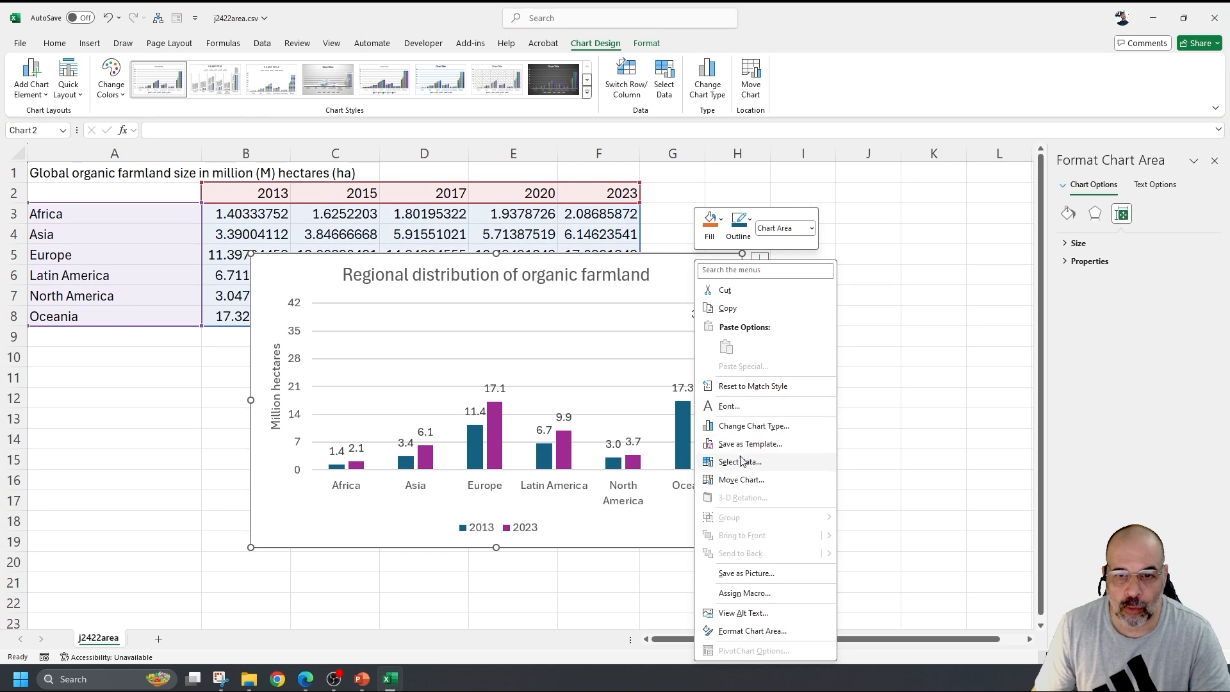
left_click(727, 308)
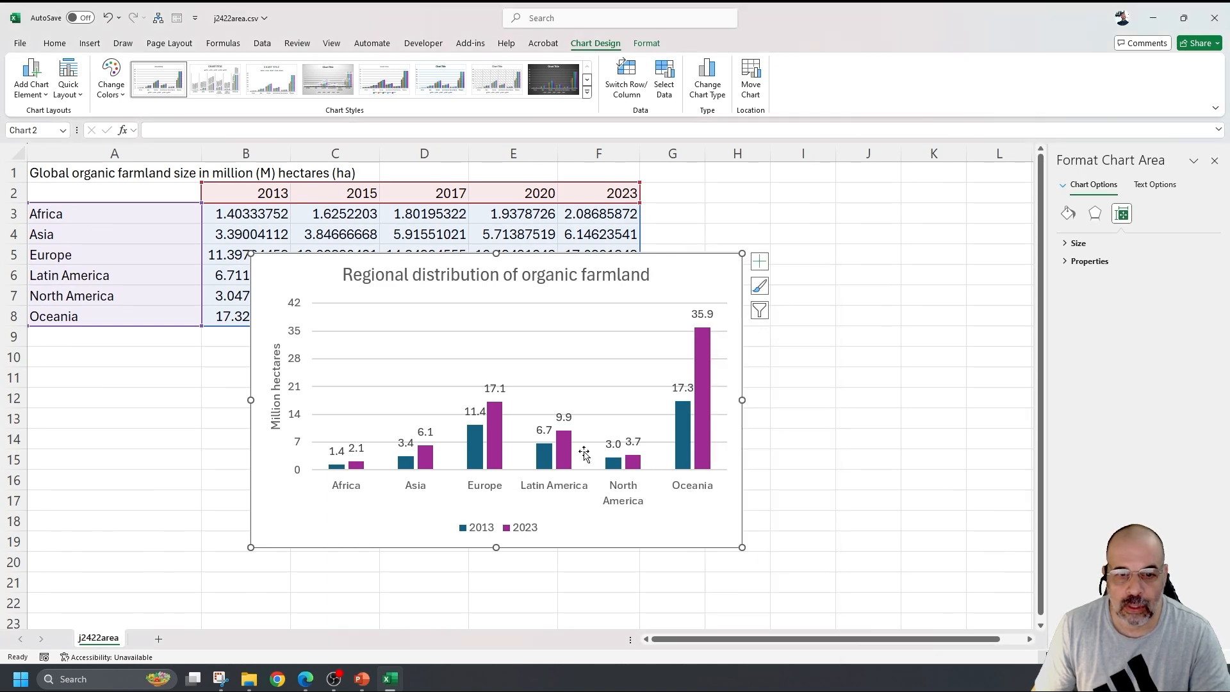
left_click(368, 675)
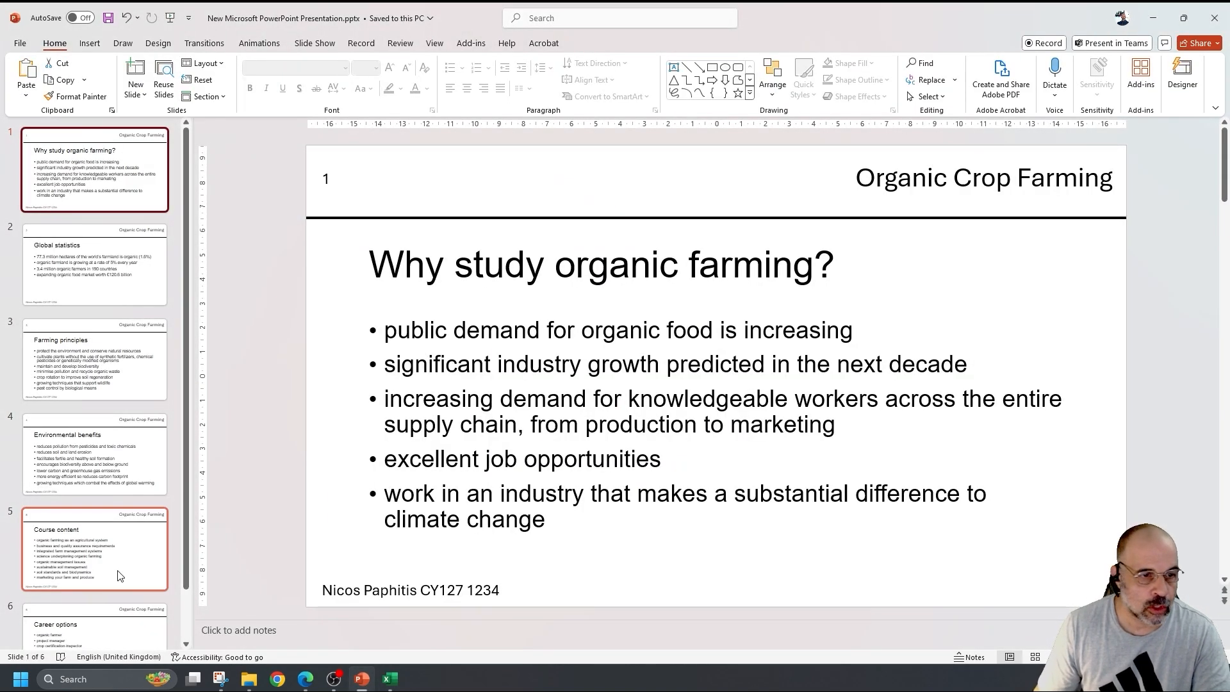
scroll(116, 617, "down", 1)
scroll(116, 617, "up", 1)
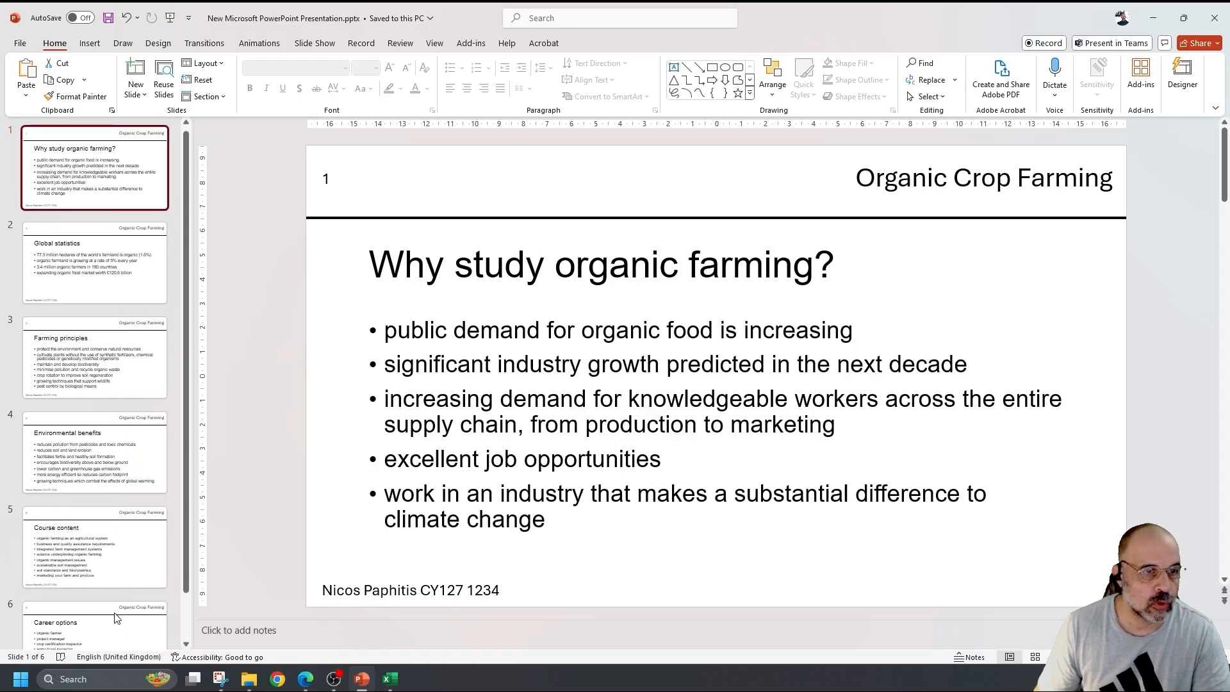
left_click(96, 264)
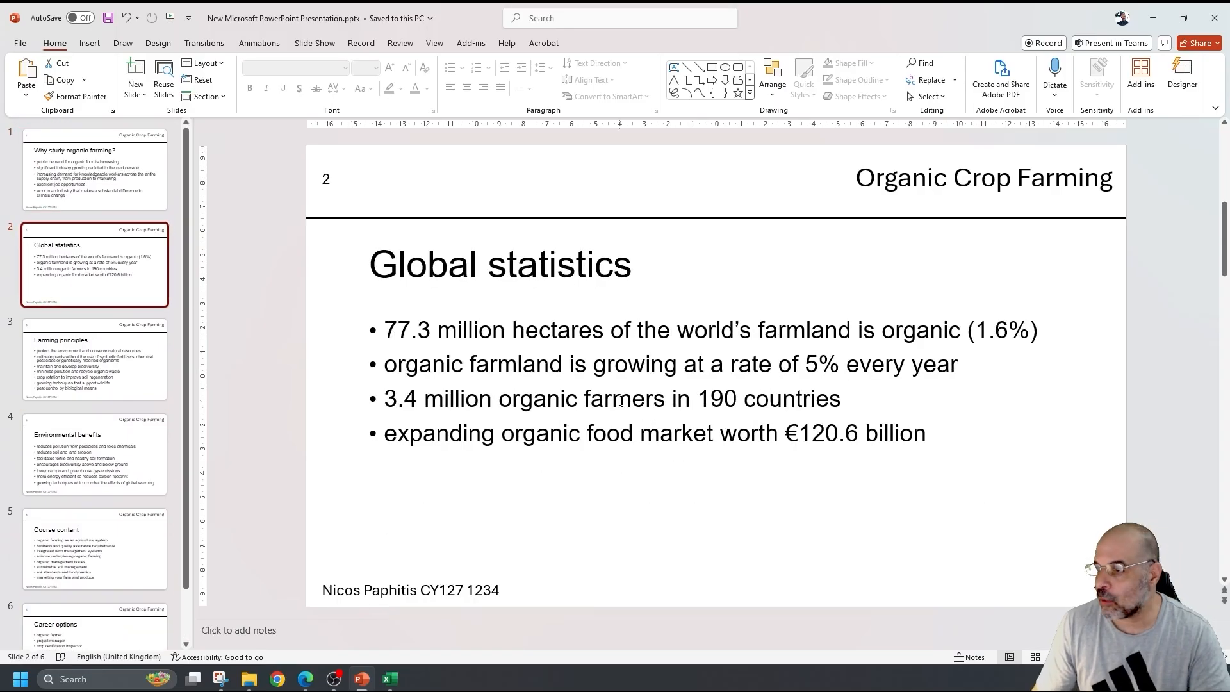